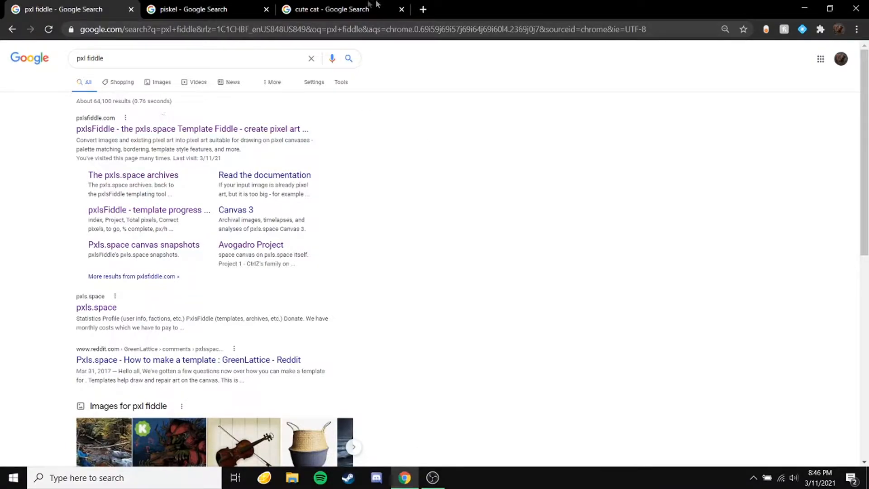
Step: Switch to the cute cat search tab, show image results and browse them
click(339, 10)
click(120, 83)
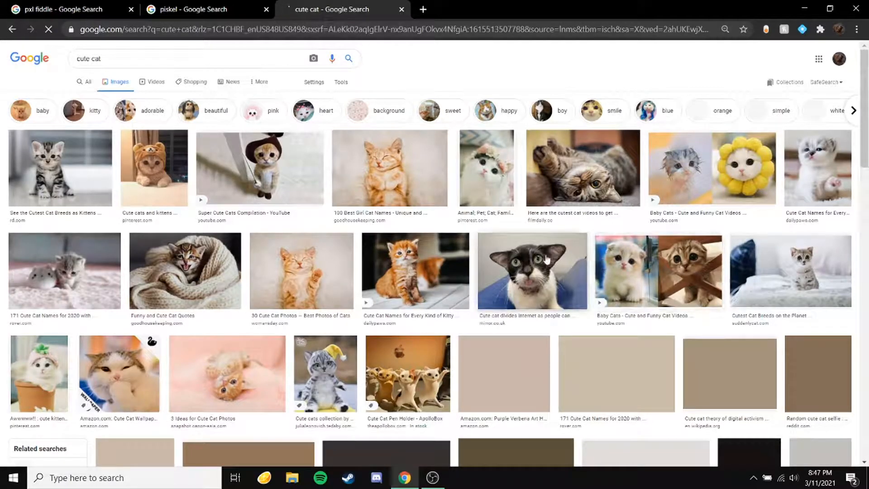
scroll(308, 266, down, 3)
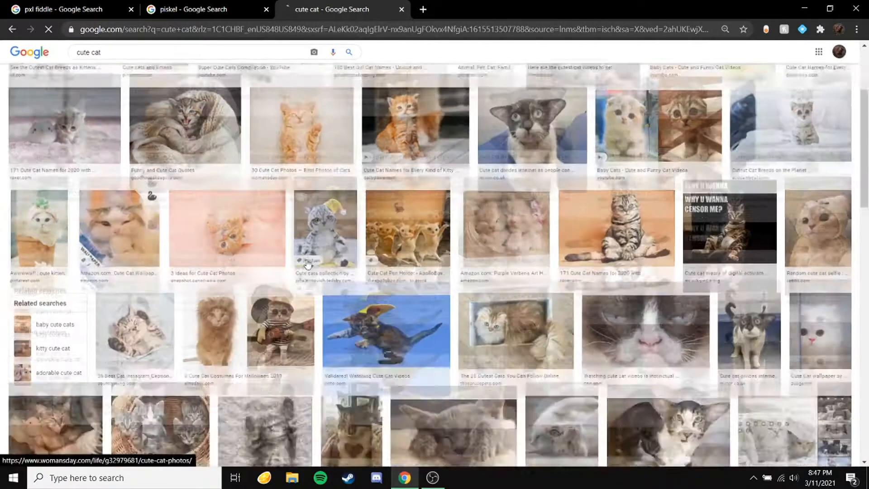
scroll(708, 136, up, 3)
scroll(290, 181, down, 9)
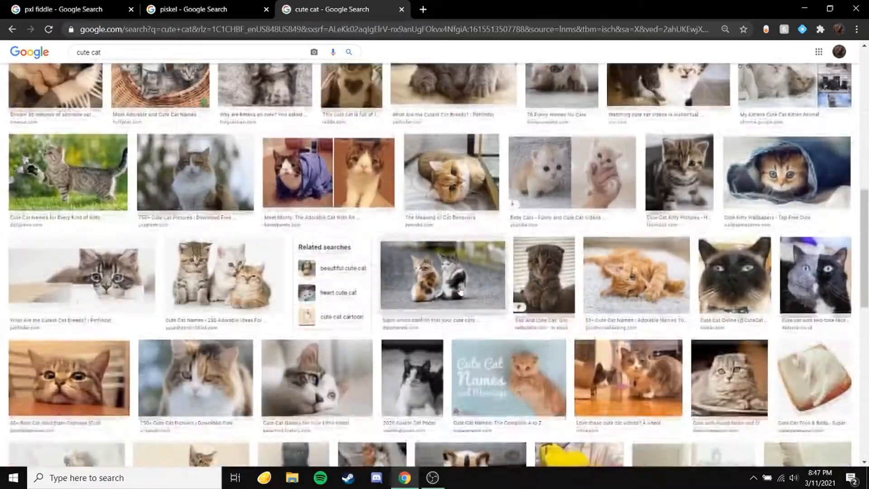
scroll(465, 292, down, 10)
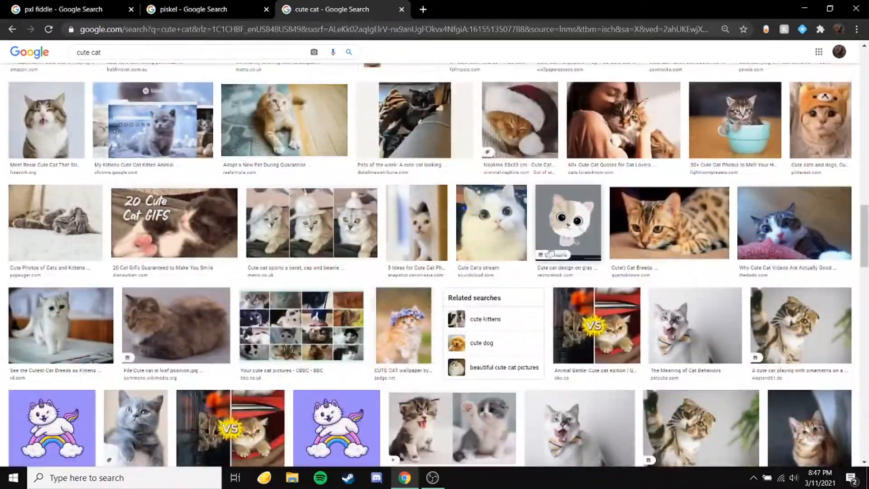
Step: Open a cartoon cat image, browse its related images and open the cute cat character illustration
click(548, 253)
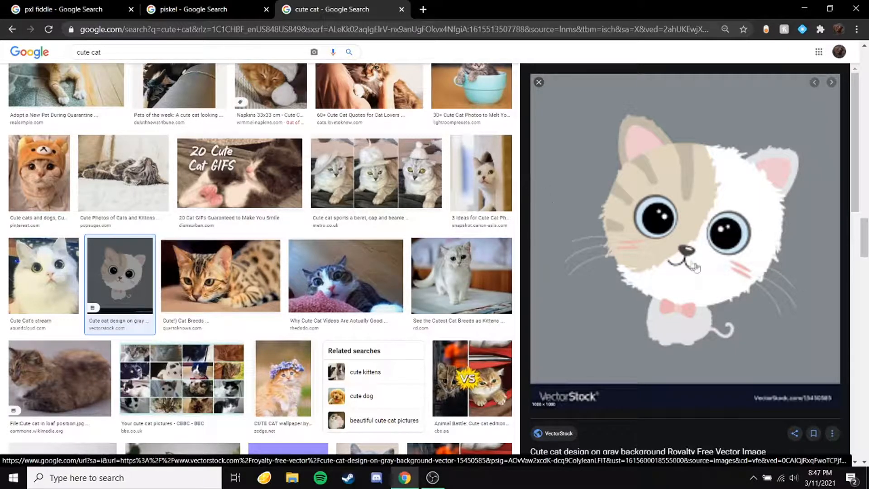
scroll(524, 179, down, 5)
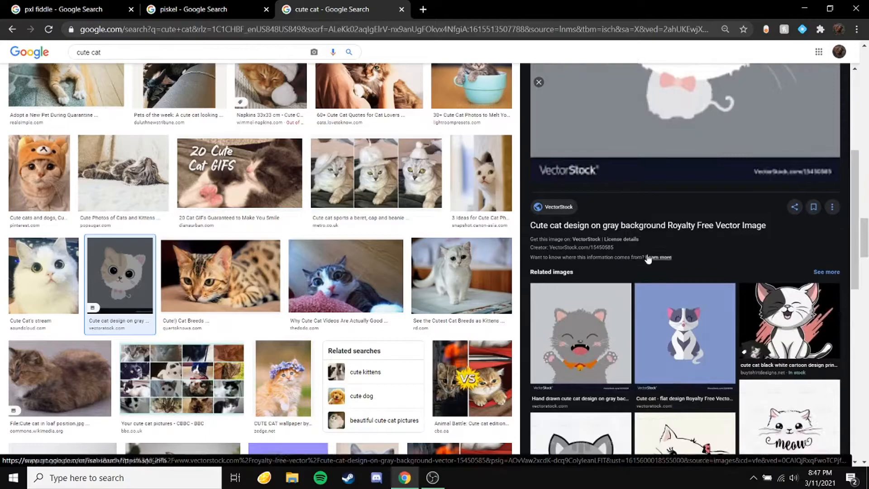
scroll(652, 267, down, 1)
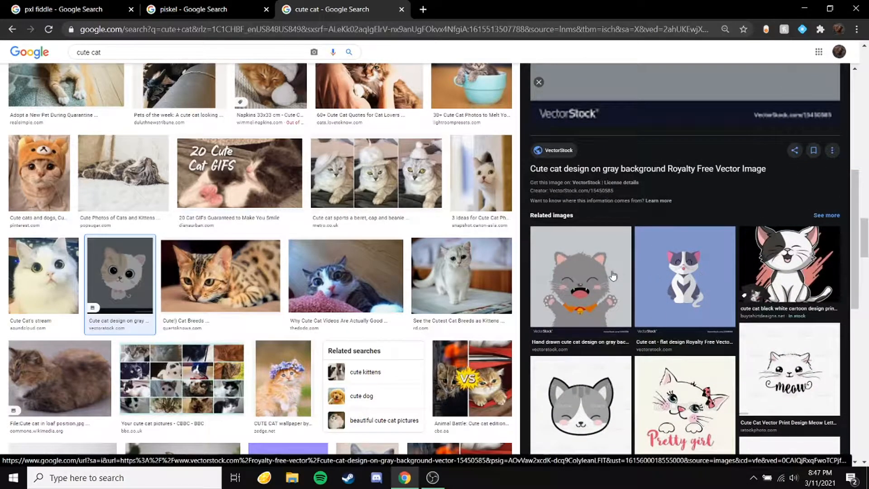
click(604, 396)
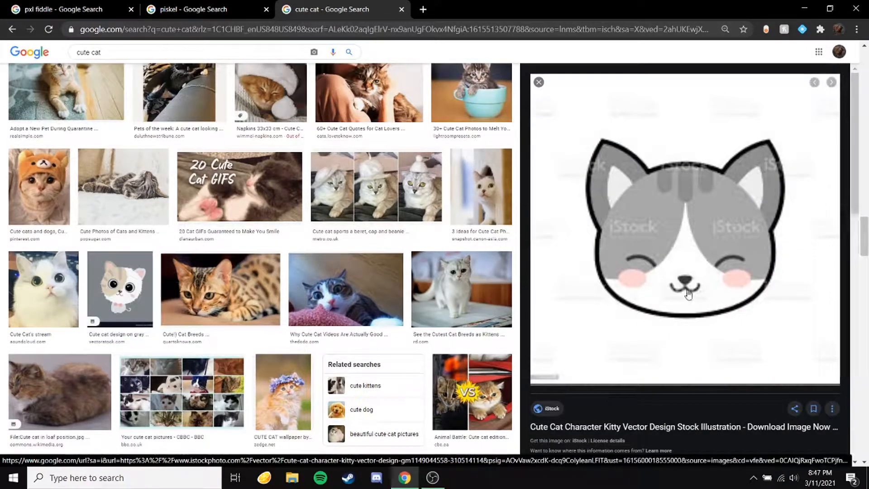
Step: Save the cute cat character image to Downloads as cat1
right_click(671, 211)
key(Escape)
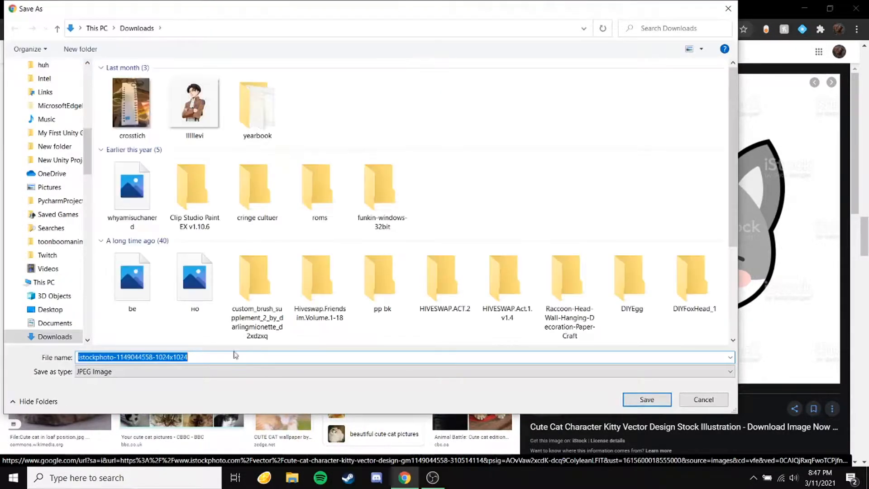
text(cat1)
key(Return)
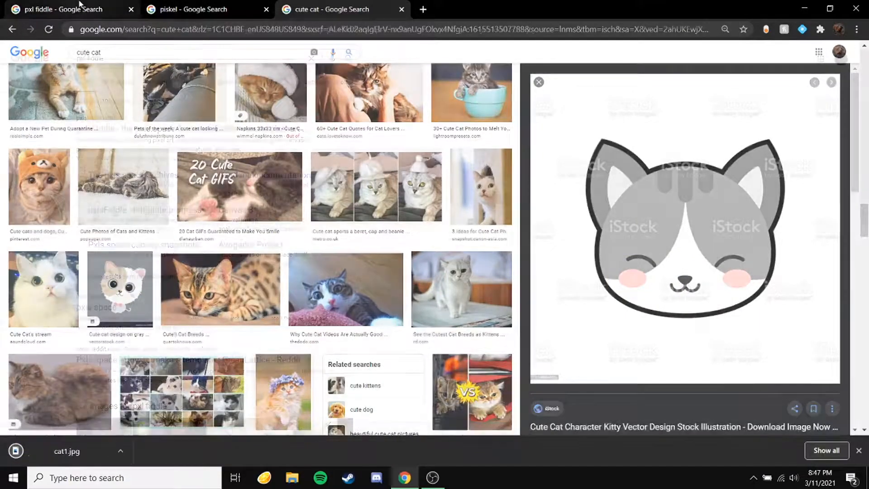
Step: Open the Piskel website from the search results and create a new sprite
click(79, 3)
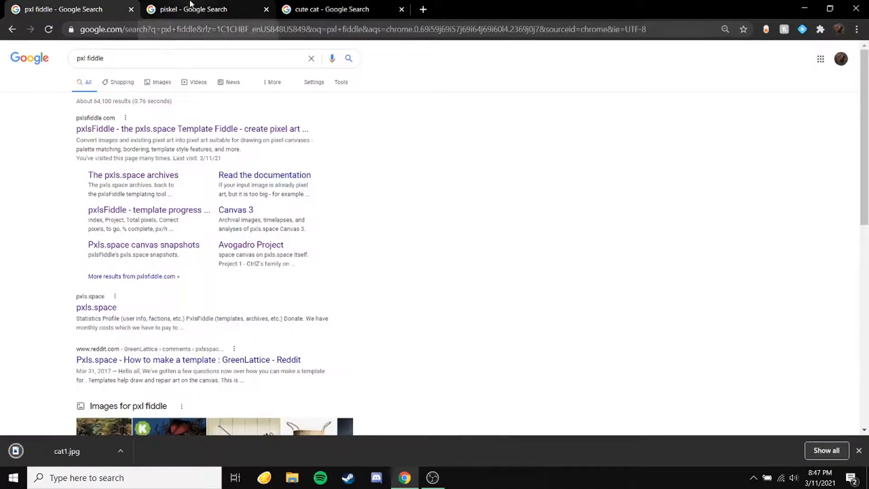
click(190, 6)
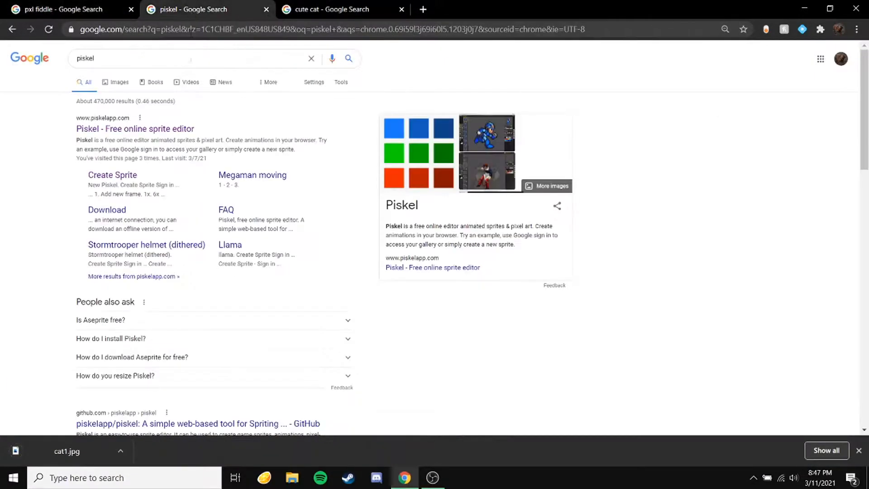
click(167, 129)
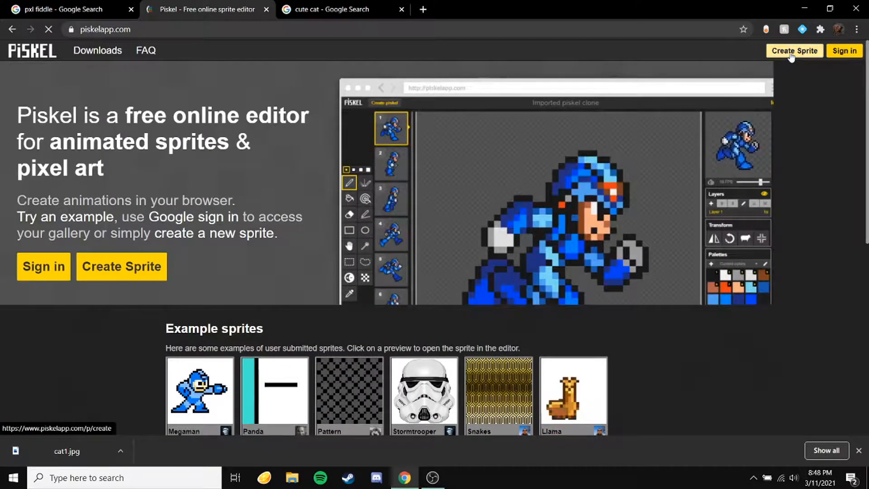
click(791, 52)
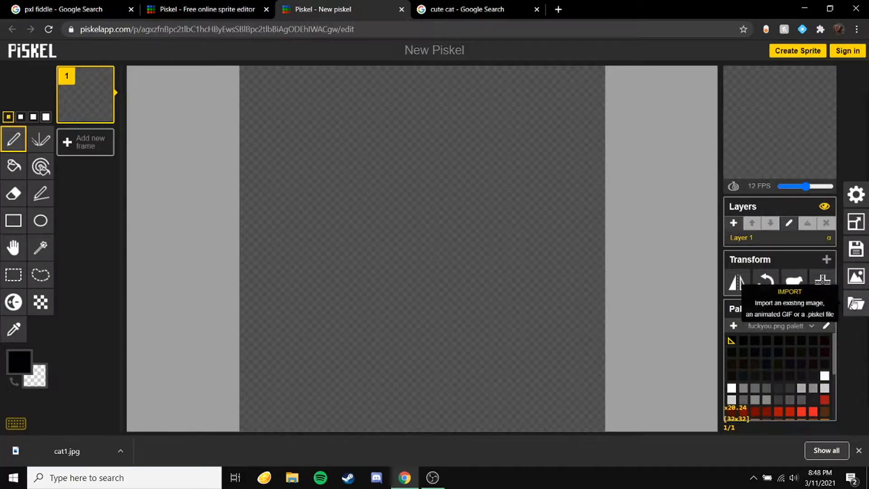
Step: Import cat1.jpg as a single image into the sprite, replacing the current animation
click(853, 305)
click(753, 247)
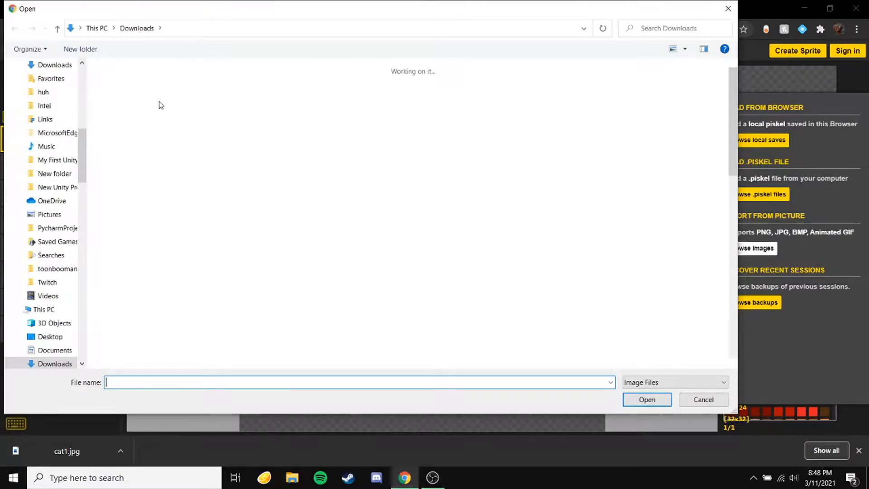
double_click(138, 109)
click(559, 323)
click(491, 104)
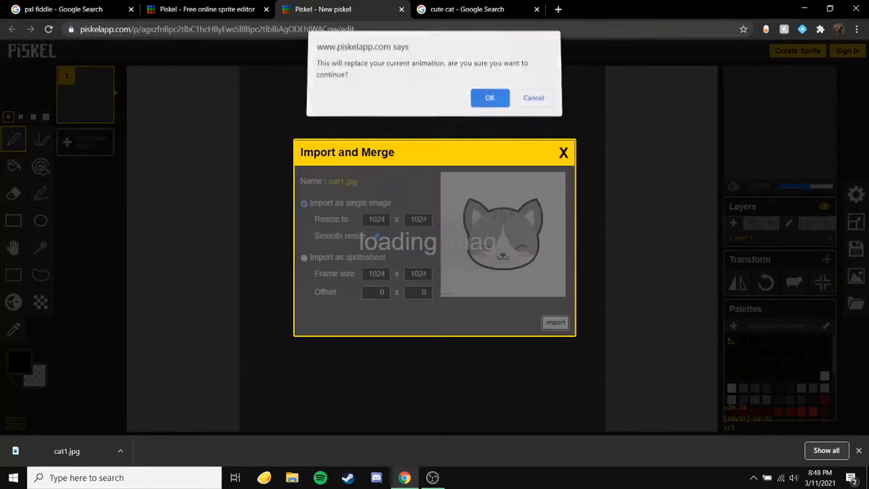
click(860, 450)
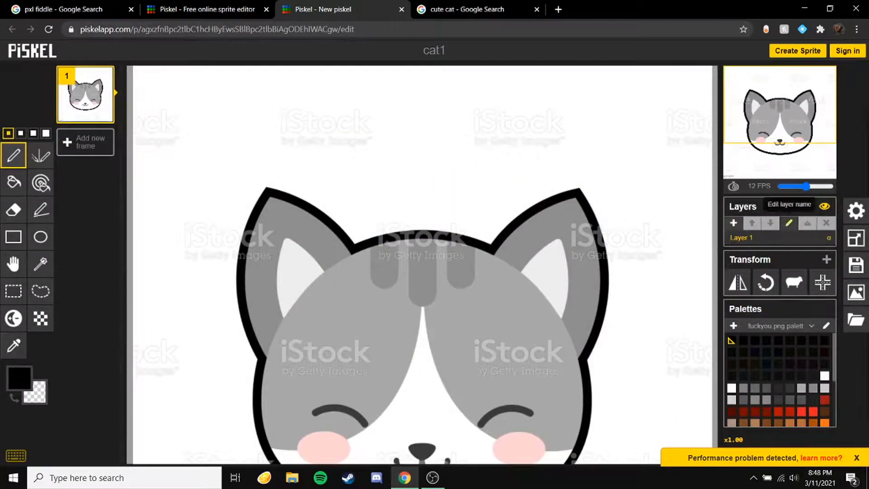
Step: Resize the canvas to 500 px wide, keeping the aspect ratio and scaling the content
click(856, 238)
double_click(775, 143)
text(56)
key(BackSpace)
key(BackSpace)
text(20)
key(Return)
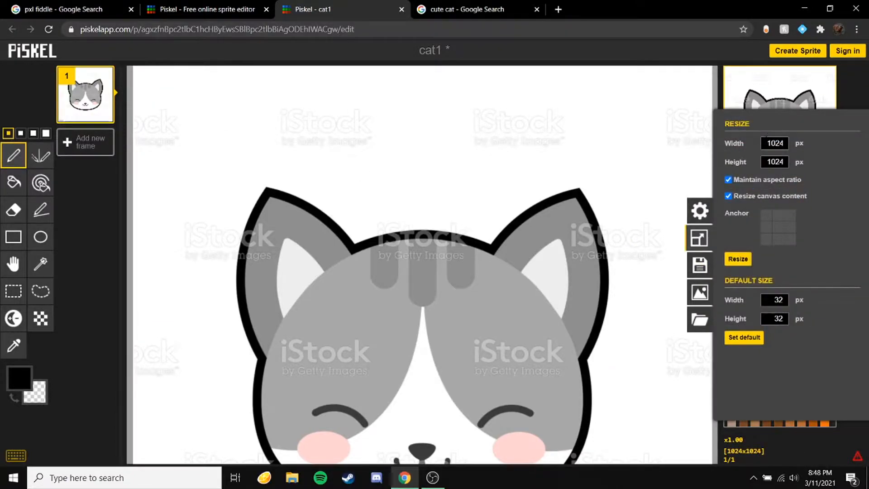
drag(766, 138, 808, 147)
key(BackSpace)
text(500)
key(Return)
Step: Resize the canvas again to 100 px wide with the content scaled
scroll(413, 258, up, 4)
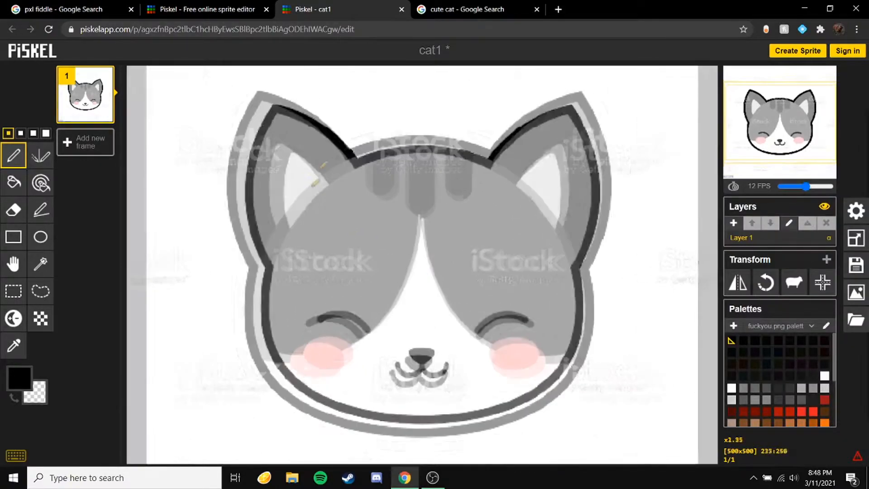
scroll(349, 126, down, 2)
scroll(351, 127, up, 2)
scroll(355, 187, up, 10)
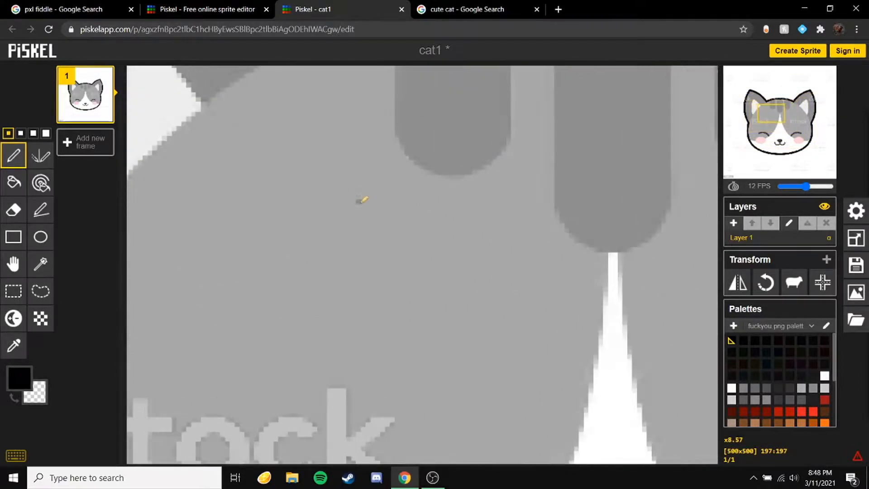
click(362, 241)
scroll(299, 244, down, 12)
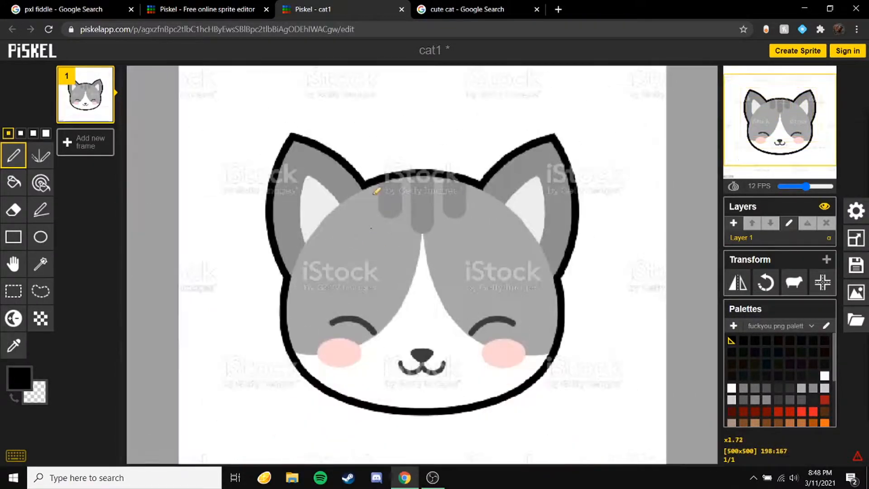
click(857, 237)
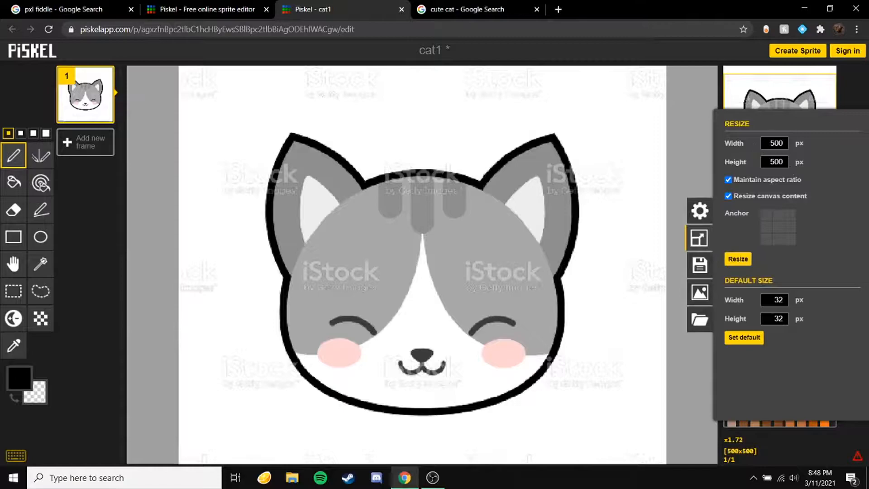
key(BackSpace)
text(100)
key(Return)
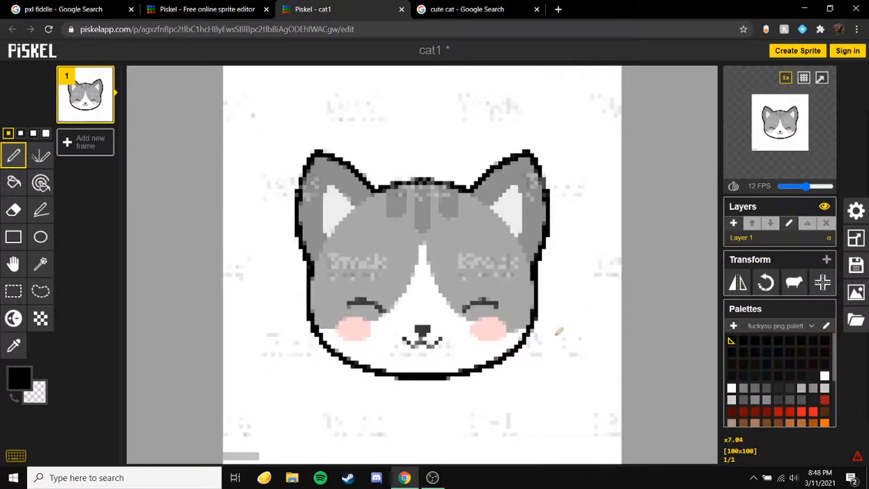
Step: Add a new layer above the cat image
scroll(414, 248, up, 2)
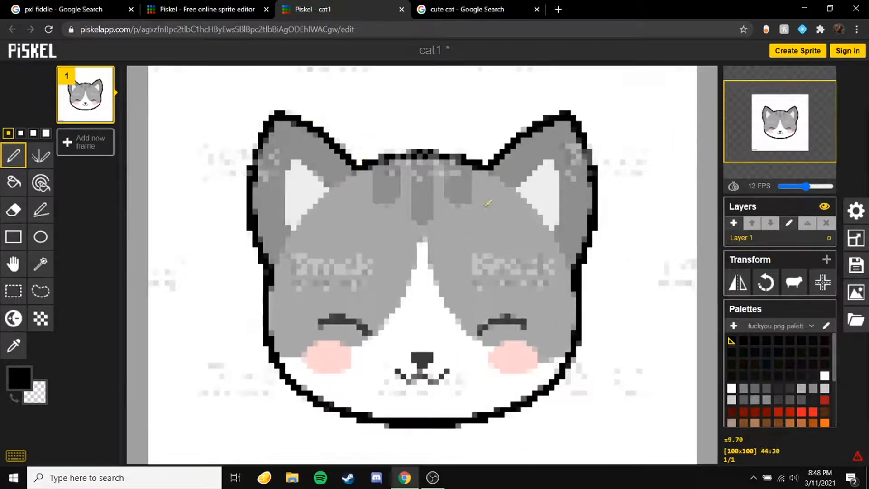
scroll(489, 202, down, 1)
scroll(407, 136, down, 1)
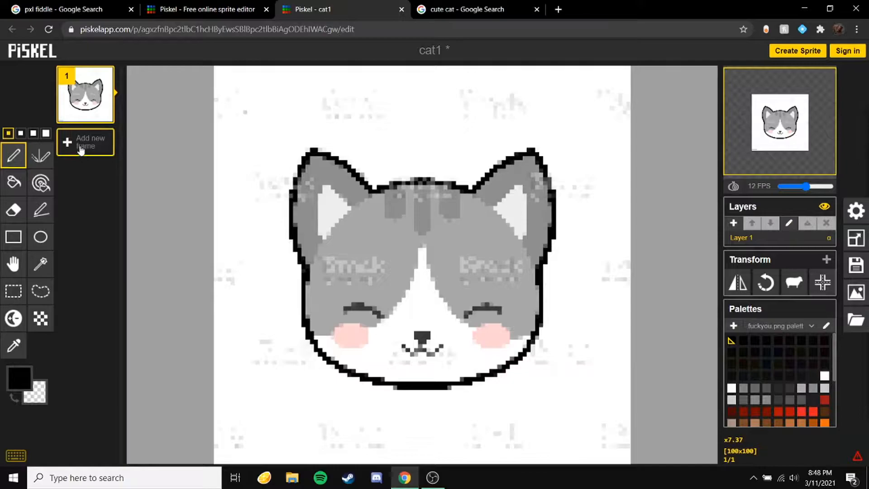
click(733, 224)
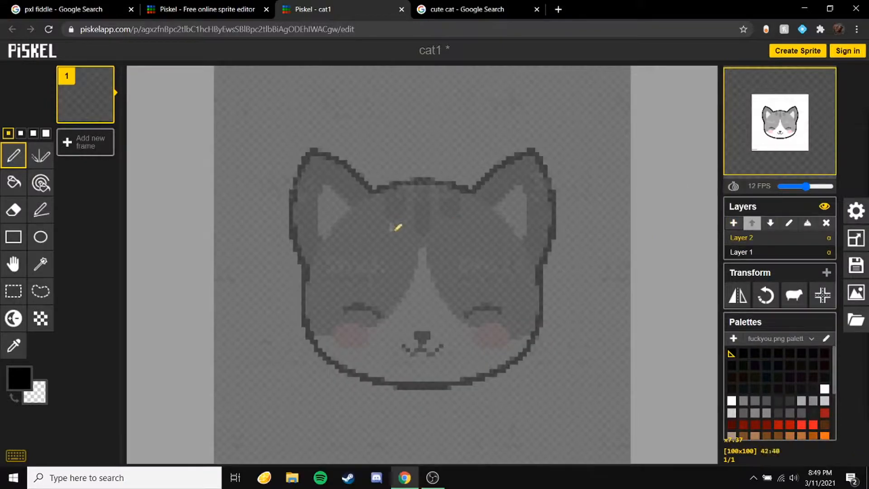
Step: Trace the cat's head and ear outline in black pixels on the new layer
scroll(394, 227, up, 2)
scroll(379, 215, up, 2)
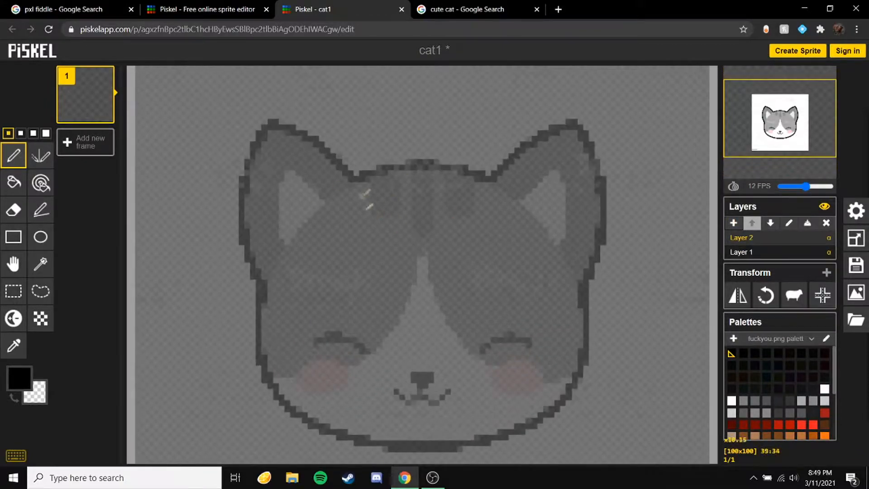
mouse_move(339, 173)
mouse_down()
mouse_move(420, 158)
mouse_move(528, 171)
mouse_move(517, 151)
mouse_move(581, 112)
mouse_move(610, 190)
mouse_move(601, 291)
mouse_move(334, 170)
mouse_move(342, 172)
mouse_move(300, 125)
mouse_move(265, 111)
mouse_move(233, 179)
mouse_move(231, 250)
mouse_move(242, 276)
mouse_up()
scroll(259, 349, down, 2)
scroll(259, 348, up, 2)
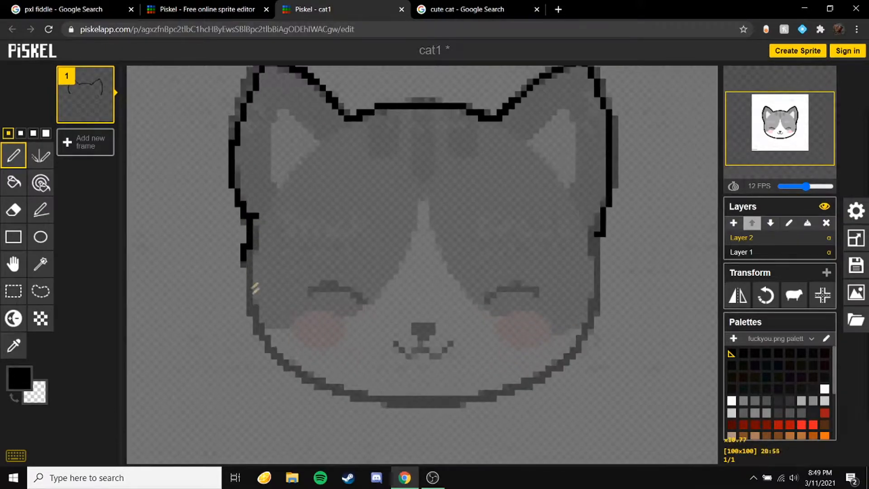
mouse_move(252, 221)
mouse_down()
mouse_move(270, 343)
mouse_move(346, 395)
mouse_move(441, 401)
mouse_move(526, 384)
mouse_move(574, 352)
mouse_move(598, 313)
mouse_move(597, 233)
mouse_up()
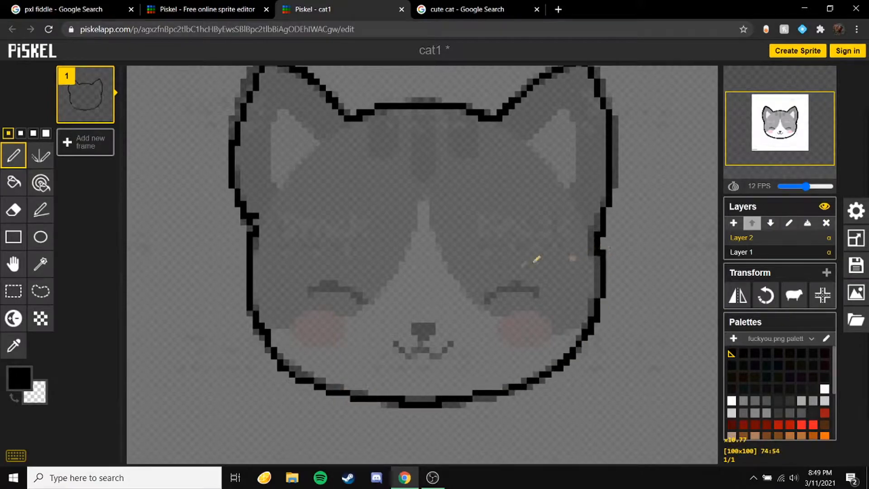
Step: Trace the cat's closed eyes, nose and mouth in black on the new layer
mouse_move(490, 297)
mouse_down()
mouse_move(538, 293)
mouse_move(486, 301)
mouse_up()
key(ctrl+z)
mouse_move(357, 293)
mouse_down()
mouse_move(314, 291)
mouse_move(344, 287)
mouse_move(326, 284)
mouse_move(335, 281)
mouse_up()
drag(516, 283, 527, 282)
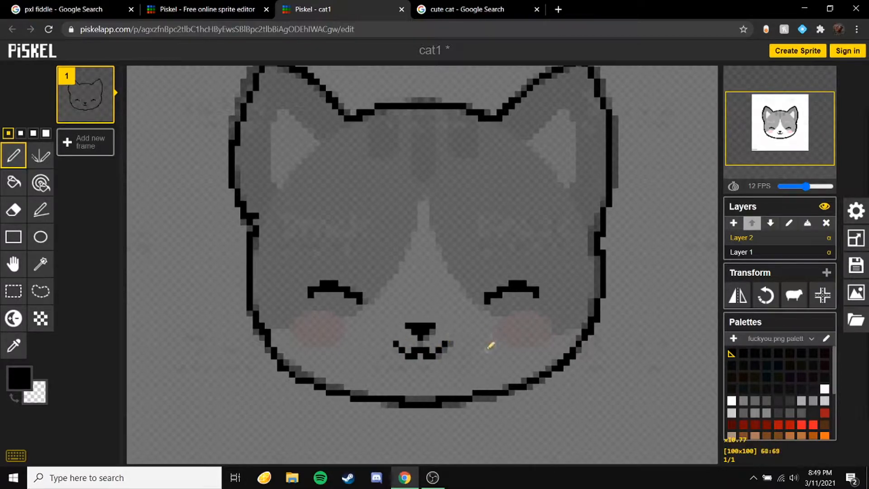
Step: Examine the traced lines and scroll through the palette's colours
scroll(488, 343, down, 1)
scroll(485, 342, up, 2)
scroll(589, 353, down, 2)
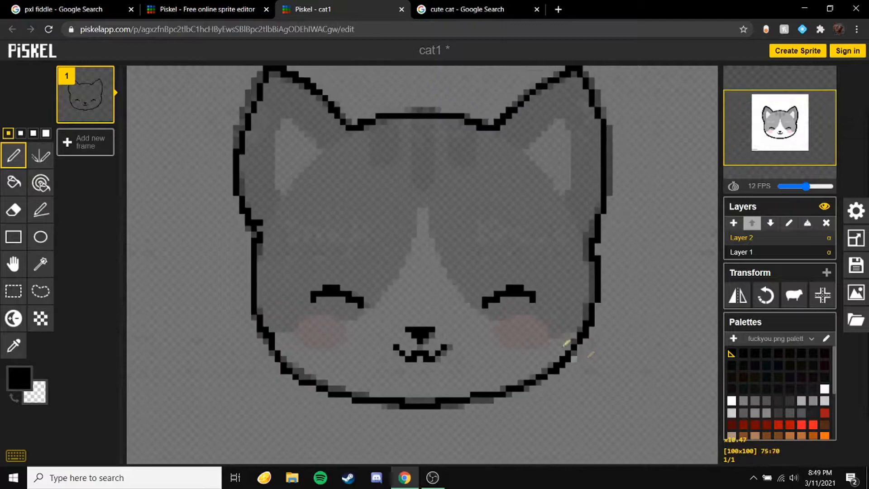
scroll(412, 272, up, 1)
scroll(466, 295, down, 1)
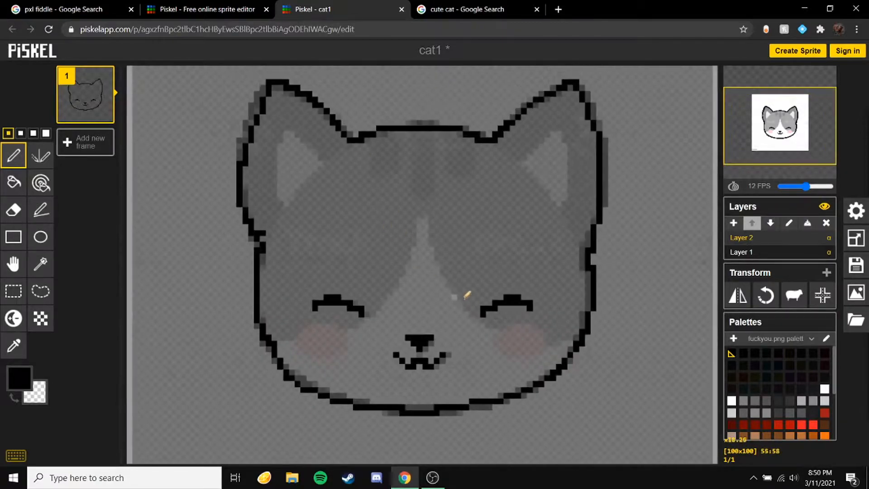
scroll(828, 383, down, 3)
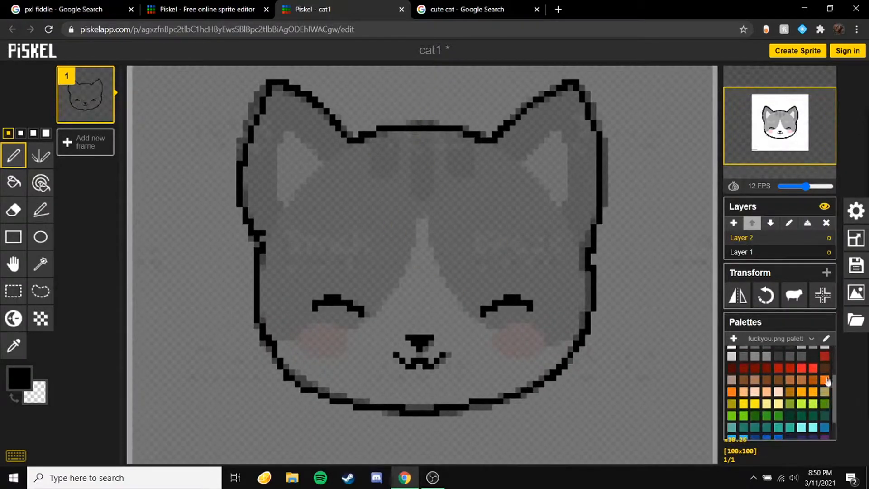
scroll(822, 384, down, 2)
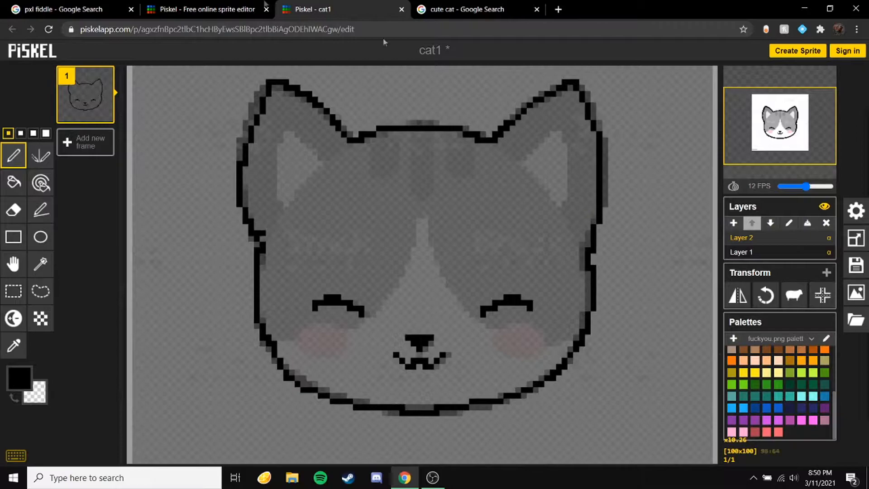
Step: Open pxls.space in a new browser tab to view its colour palette, then return to the Piskel editor
click(537, 10)
click(423, 9)
text(pxl)
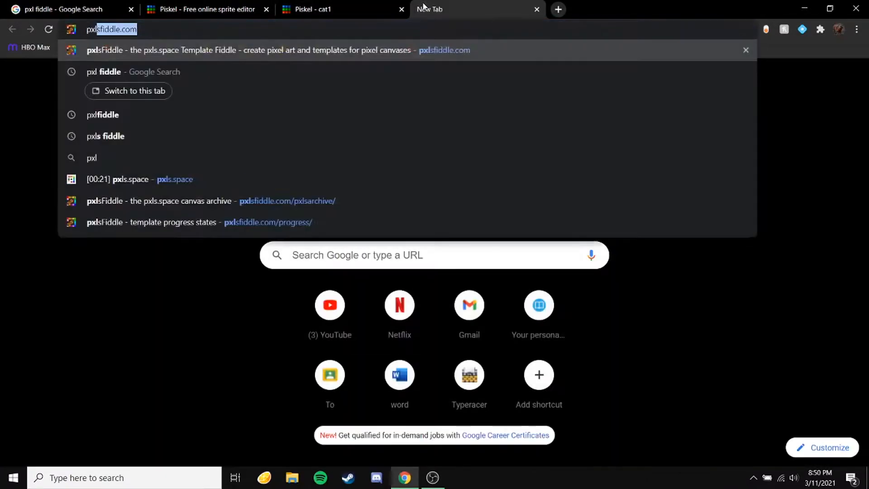
key(Return)
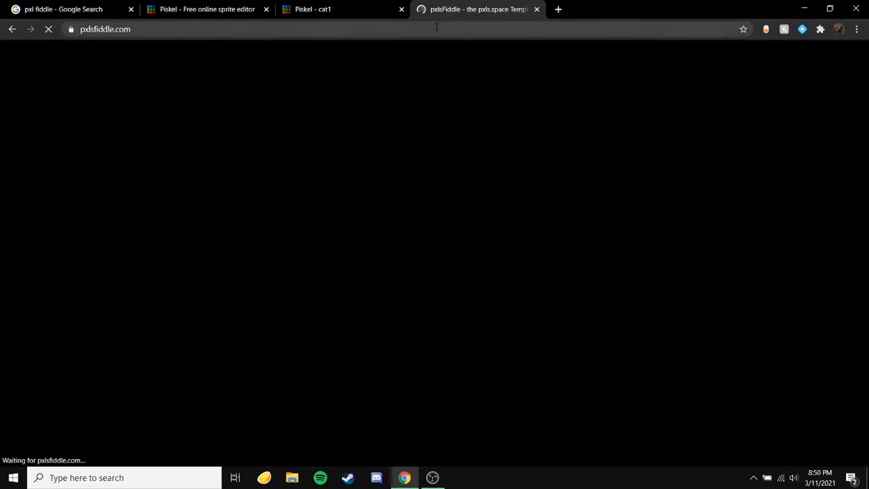
click(437, 27)
text(pxl)
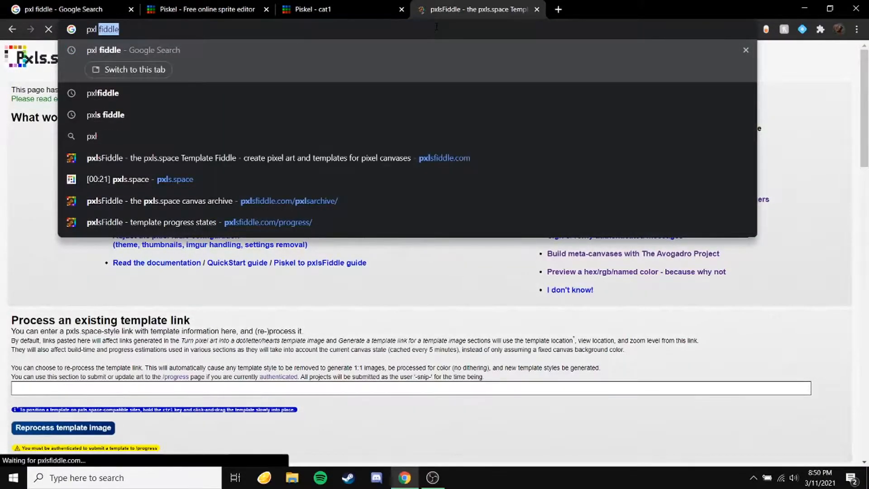
text( s)
key(Return)
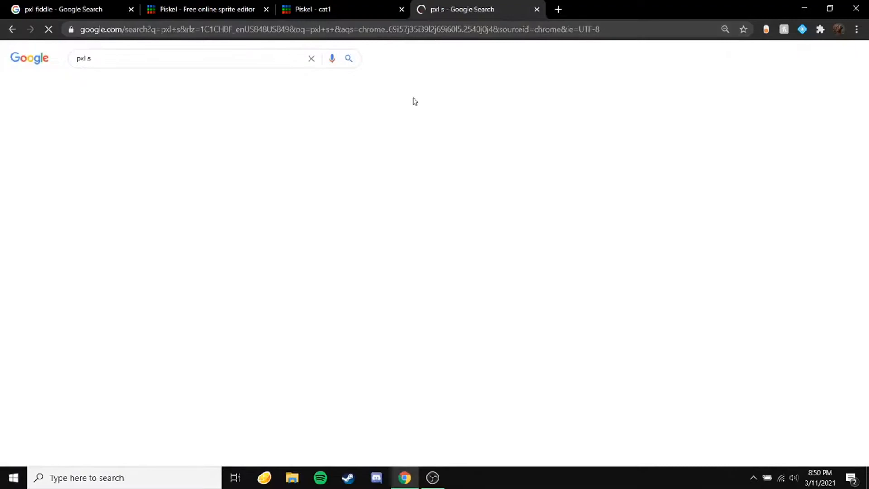
click(90, 130)
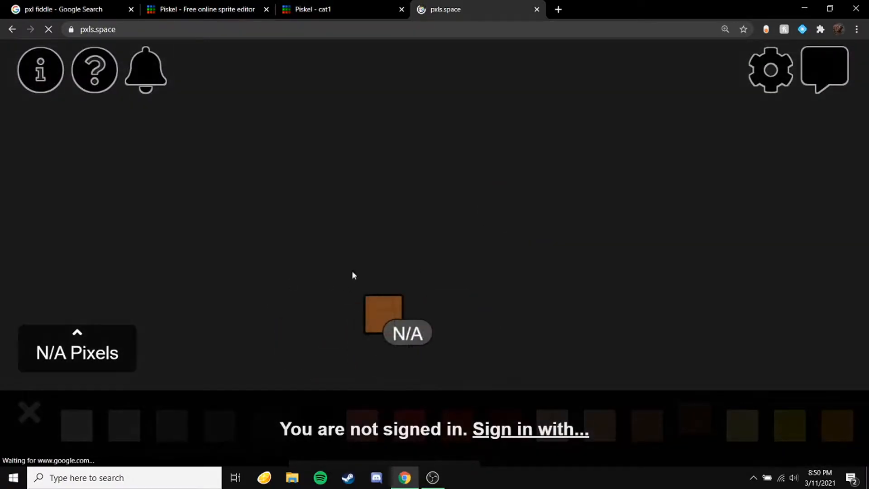
scroll(408, 252, down, 5)
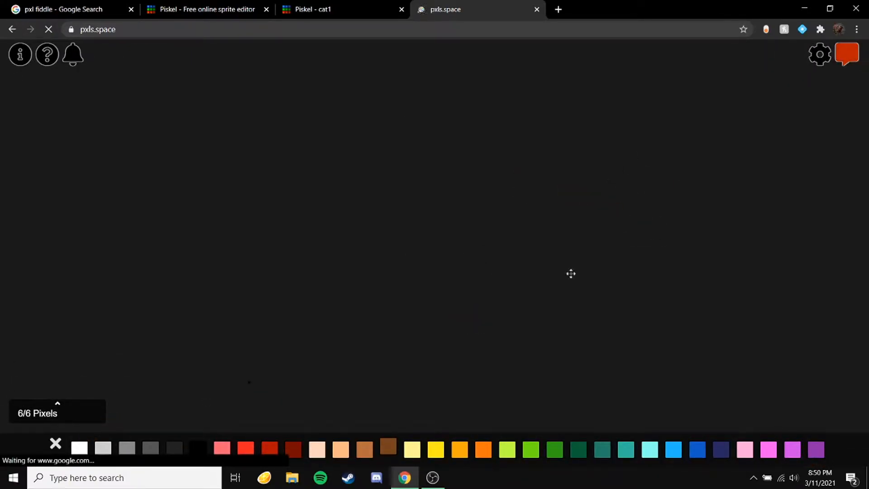
click(348, 8)
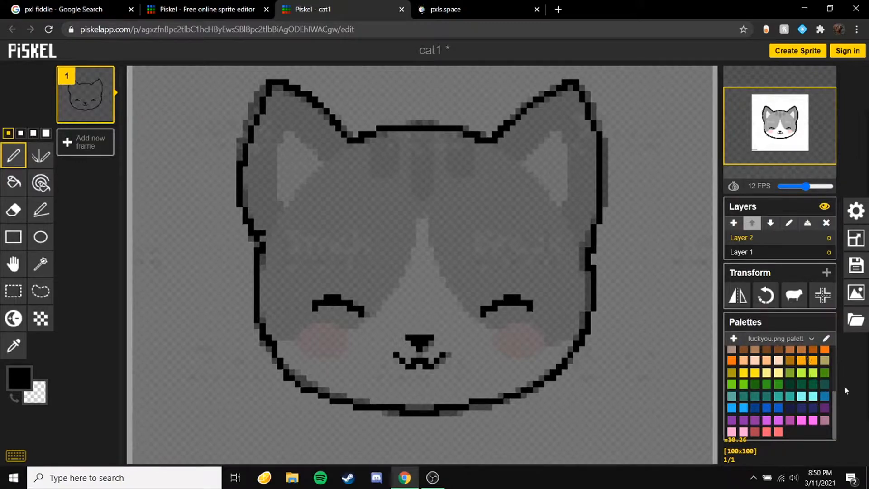
Step: Pick a light grey and outline the inner ears, the white muzzle patch and the cheek line on the new layer
click(733, 338)
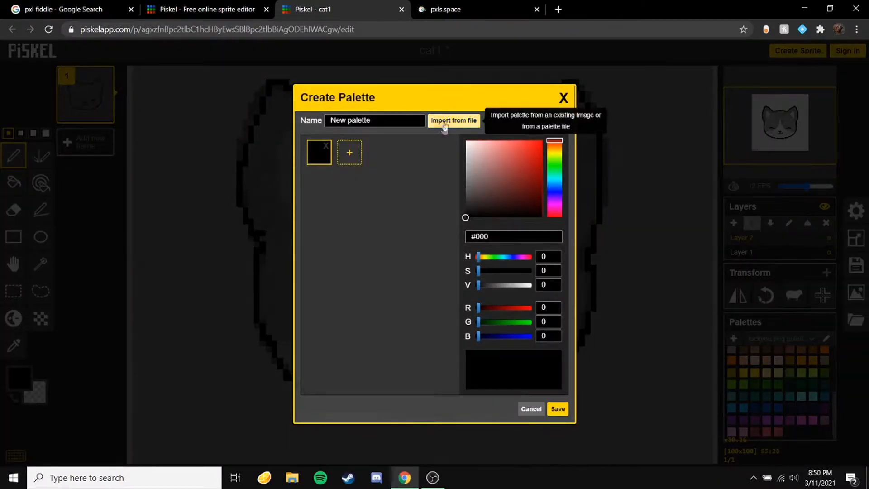
click(564, 97)
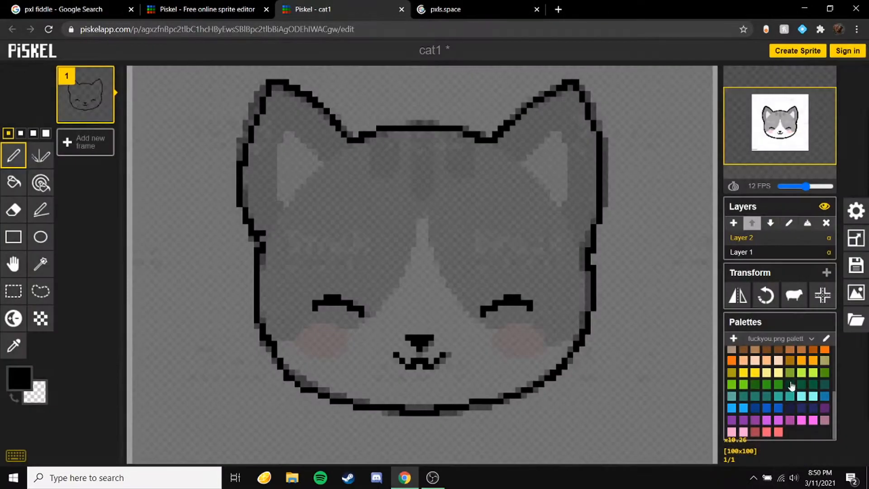
scroll(770, 412, up, 3)
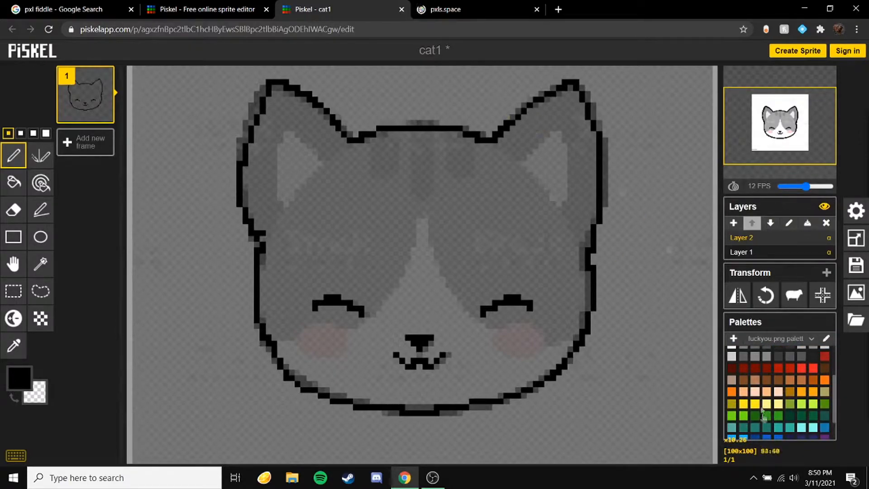
scroll(797, 378, up, 2)
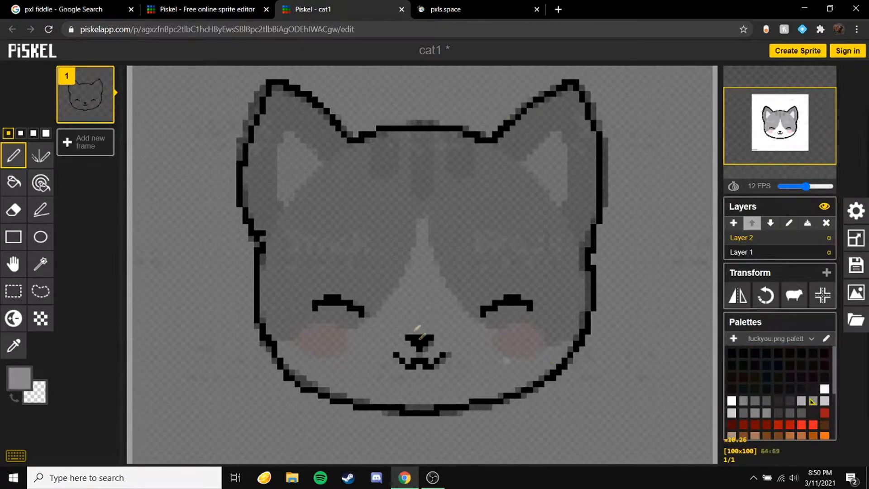
scroll(423, 336, up, 1)
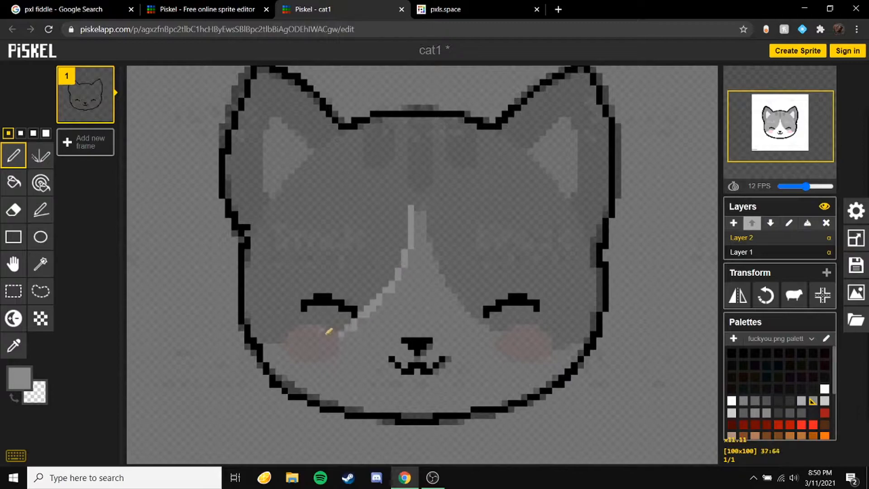
drag(568, 339, 587, 339)
click(13, 182)
click(368, 226)
key(ctrl+z)
click(13, 155)
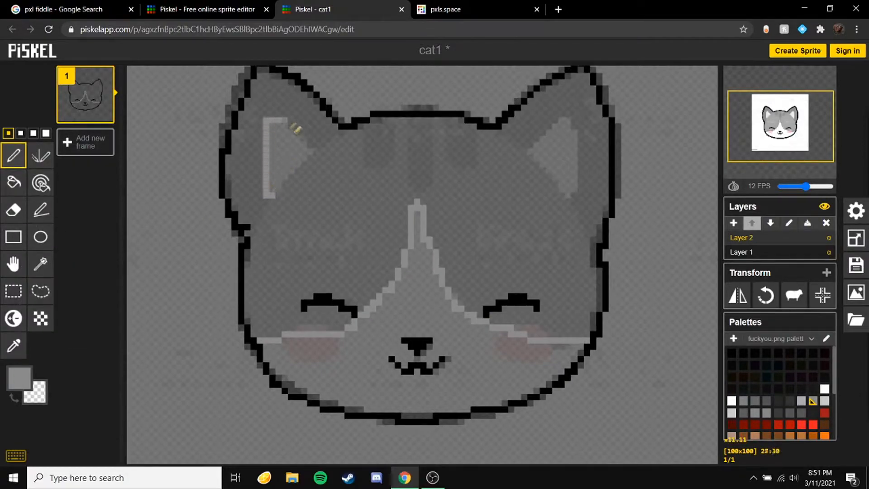
Step: Fill the inner ears with light grey and the rest of the head with a darker grey
click(14, 182)
click(280, 156)
click(557, 158)
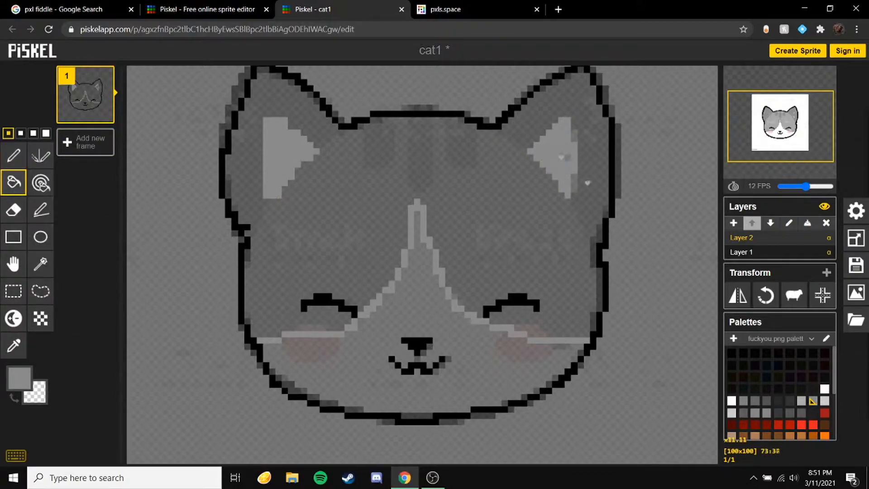
click(754, 401)
click(413, 233)
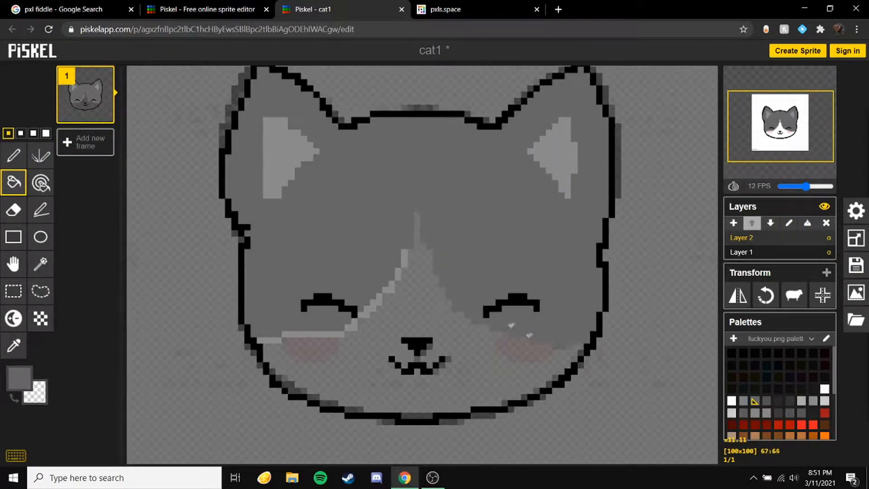
click(335, 334)
click(271, 340)
Step: Fill the muzzle patch with white and paint pink blush on both cheeks
click(825, 388)
click(425, 316)
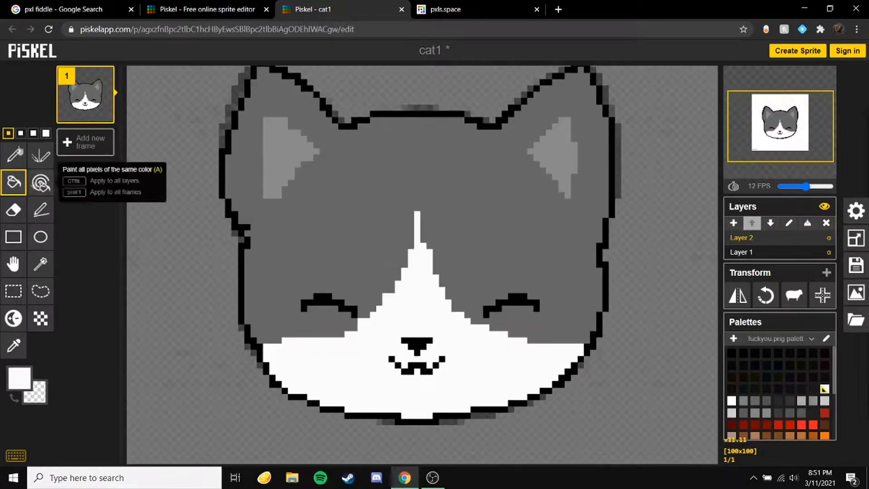
click(14, 155)
scroll(797, 420, down, 2)
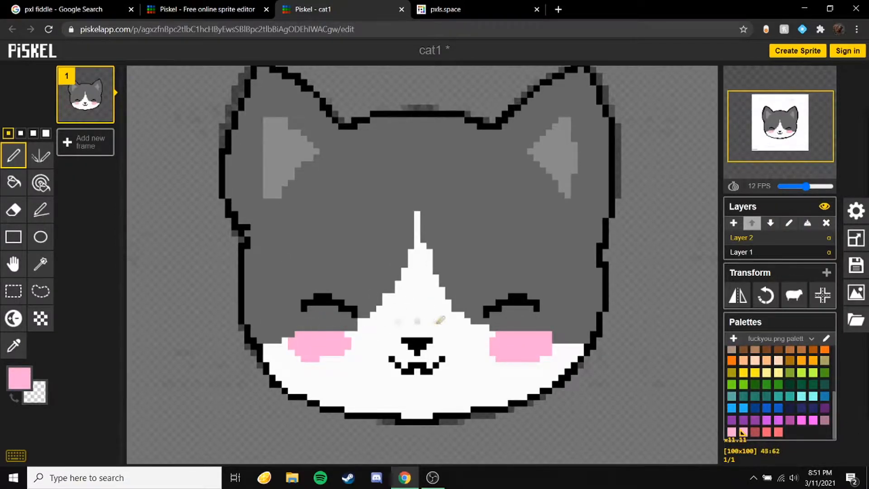
scroll(754, 416, up, 3)
Step: Fill three stripes on the forehead with dark grey
click(765, 400)
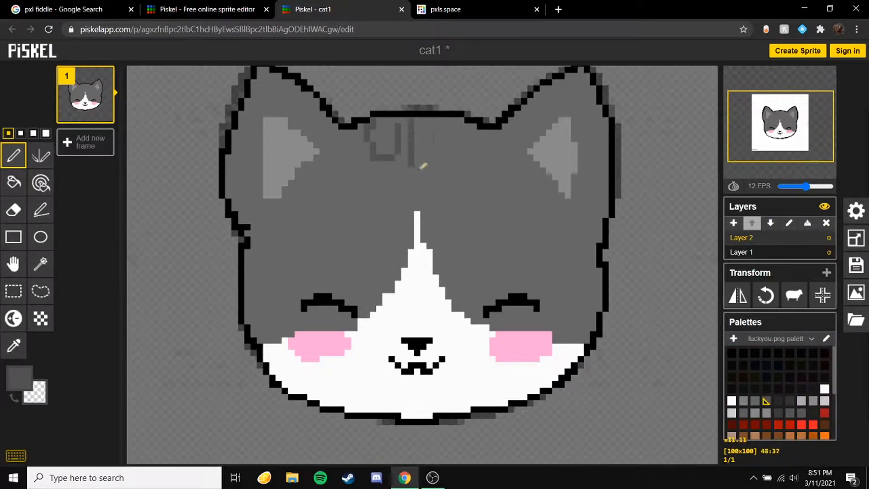
click(13, 182)
click(385, 138)
click(425, 144)
click(455, 138)
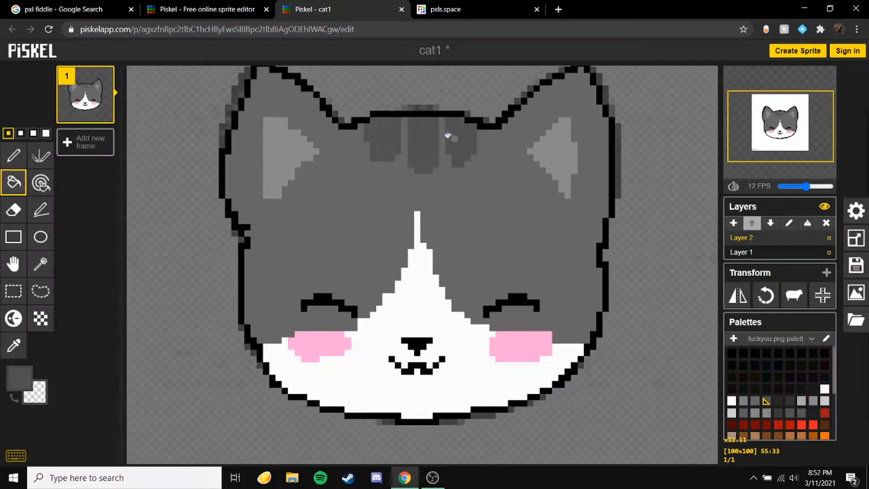
Step: Delete the reference image layer, Layer 1
click(765, 252)
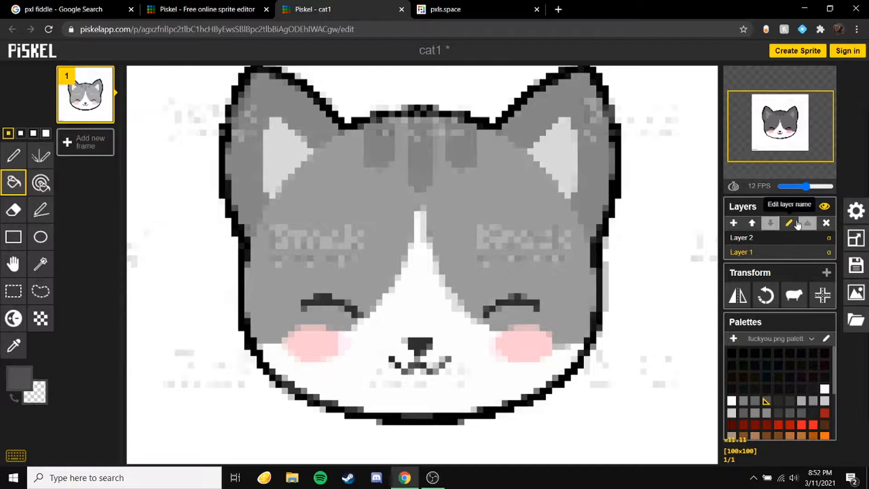
click(827, 223)
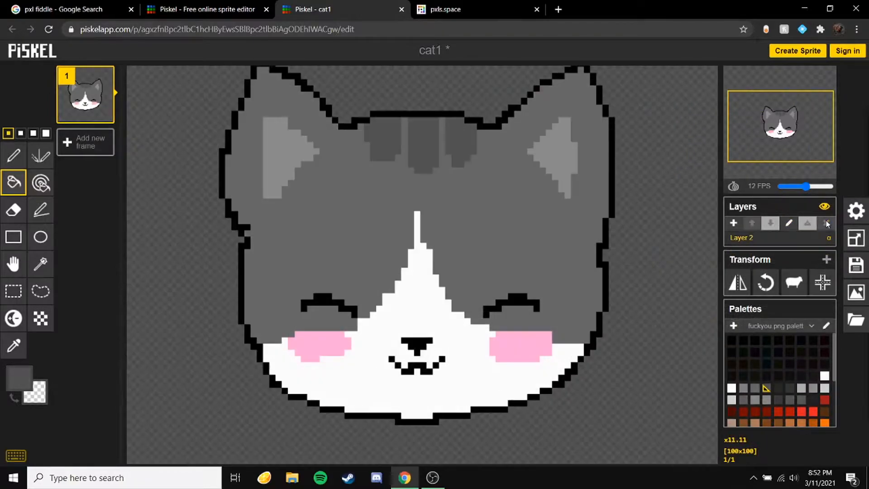
Step: Export the selected frame as a PNG image
scroll(439, 240, down, 3)
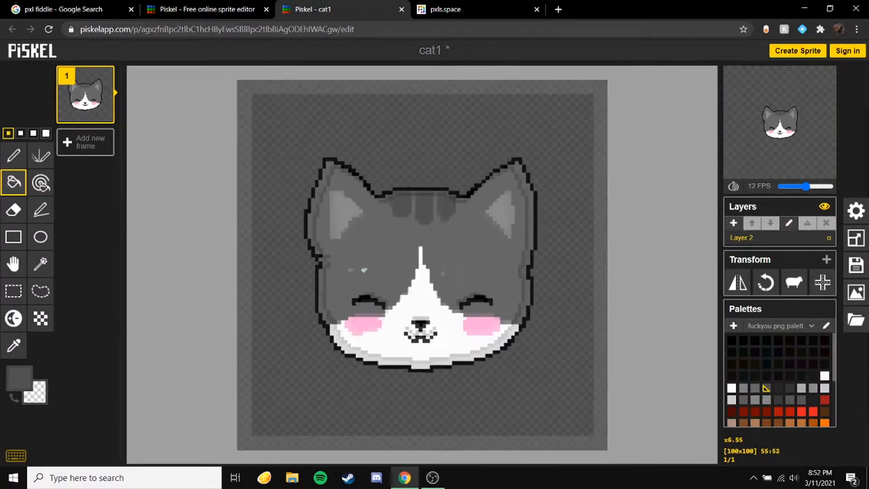
scroll(419, 236, up, 1)
scroll(419, 236, down, 1)
scroll(444, 402, up, 1)
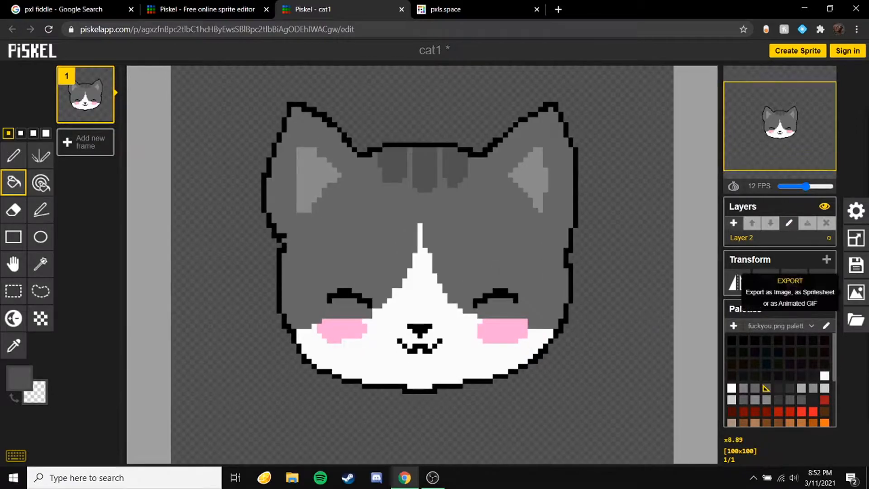
click(855, 292)
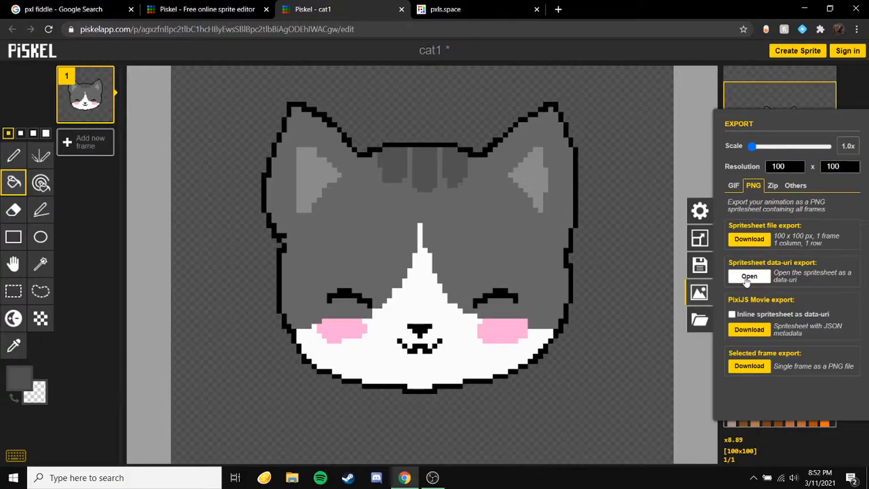
click(750, 367)
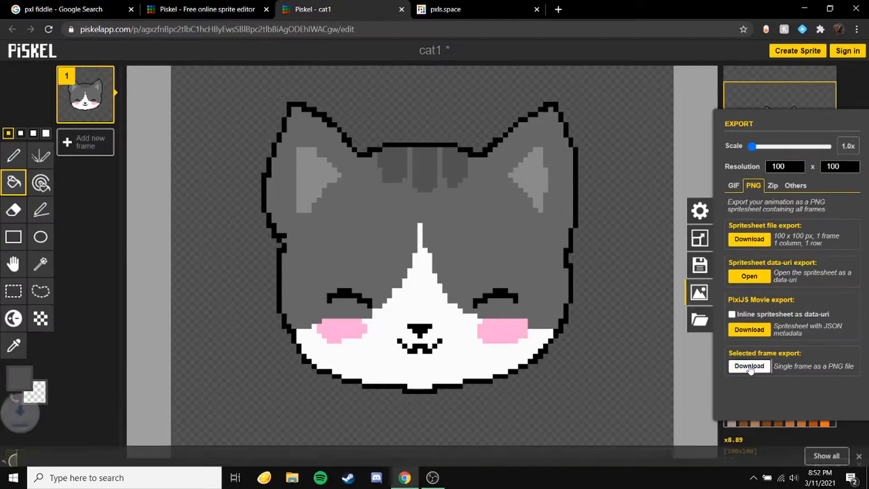
Step: Open pxlsFiddle in the first tab and drop the exported cat PNG into the 'Turn an image into pixel art' section
click(73, 8)
click(142, 129)
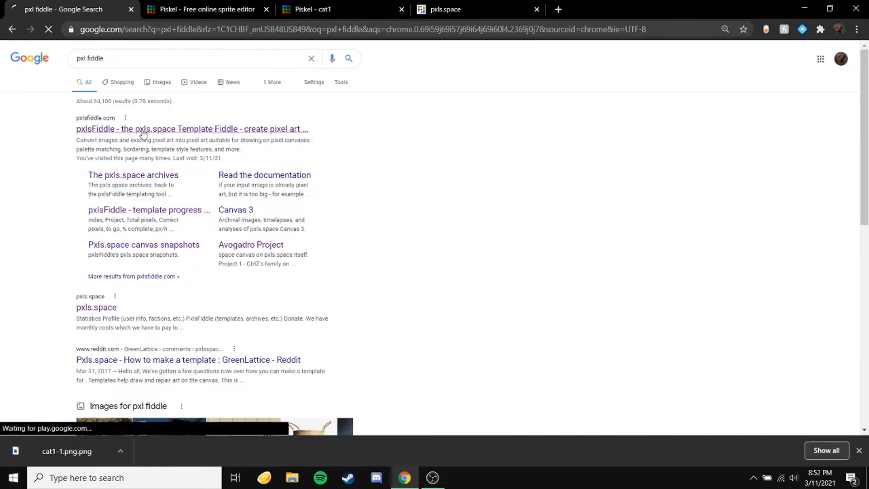
scroll(121, 246, down, 6)
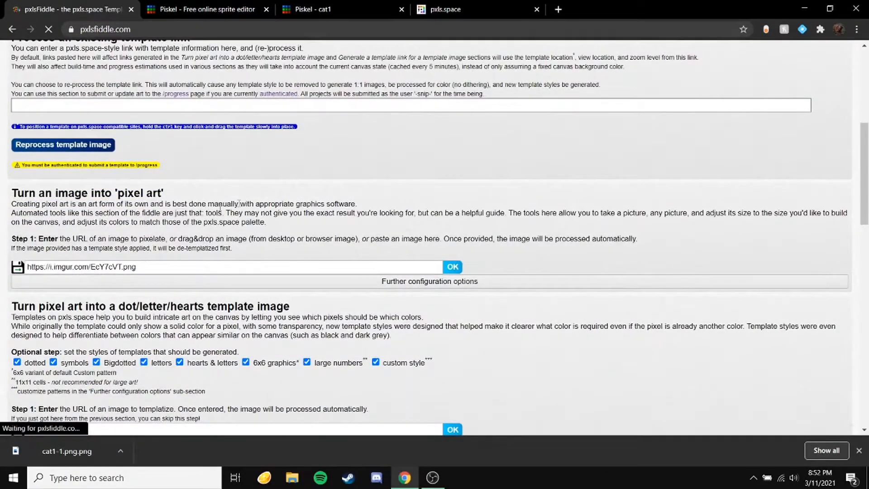
drag(67, 452, 152, 255)
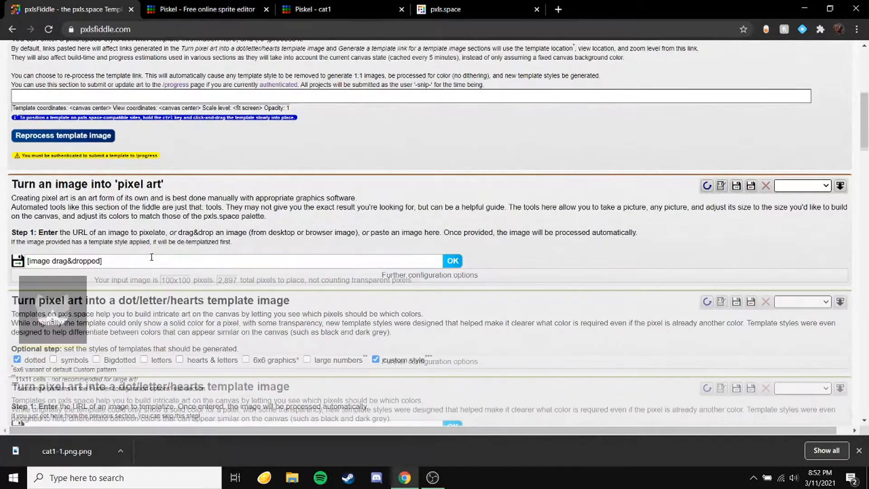
Step: Send the converted cat image on to the template styling section
scroll(151, 256, down, 4)
scroll(171, 191, down, 5)
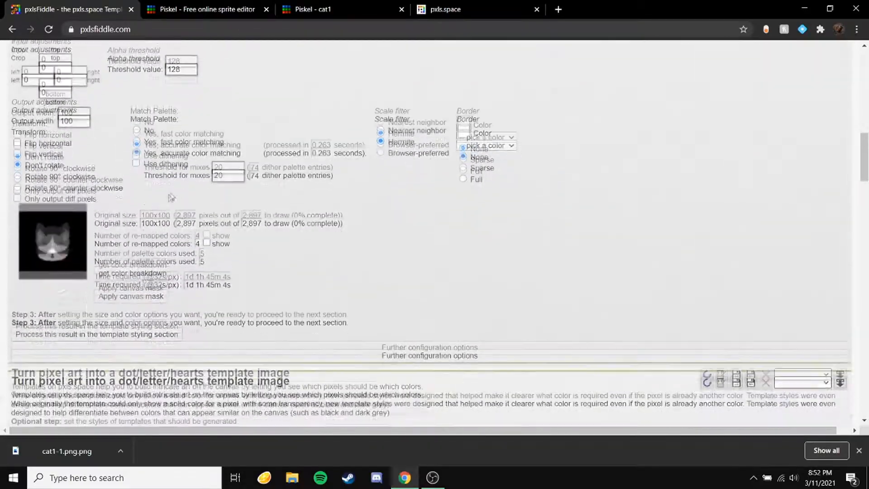
click(132, 299)
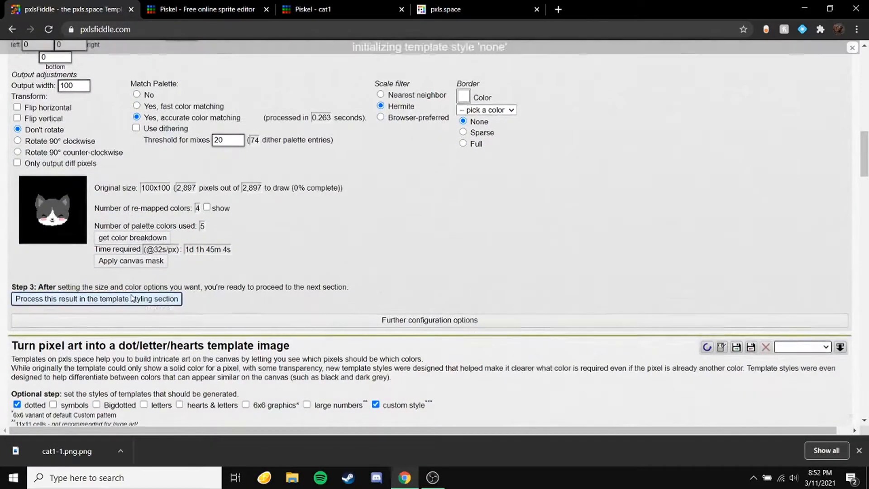
Step: Review the generated template previews, then return to the Piskel editor
scroll(192, 272, up, 3)
scroll(150, 317, up, 4)
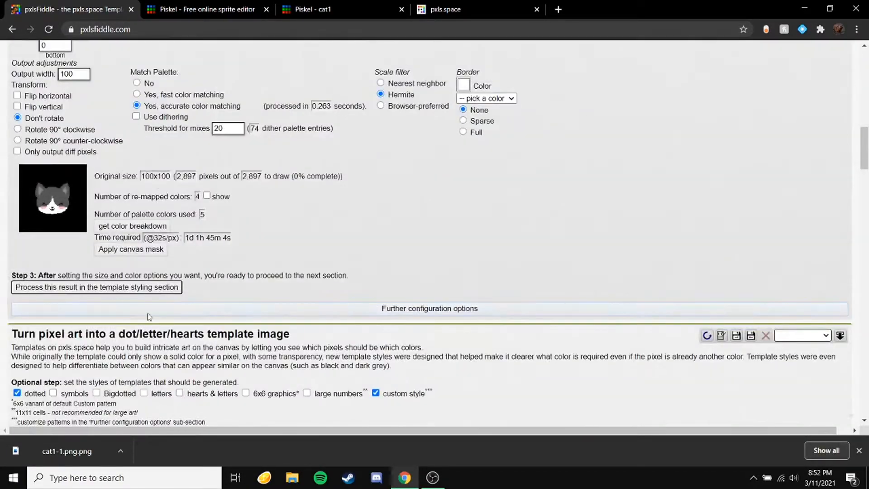
scroll(138, 253, down, 4)
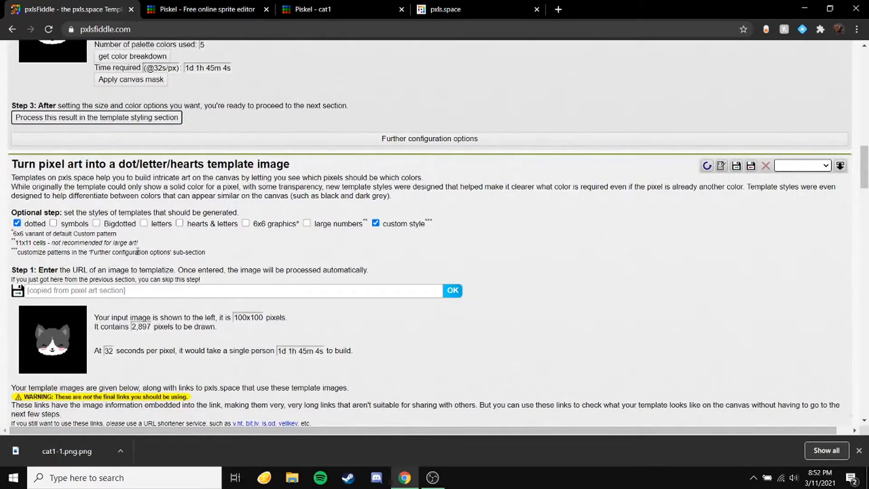
scroll(137, 252, down, 8)
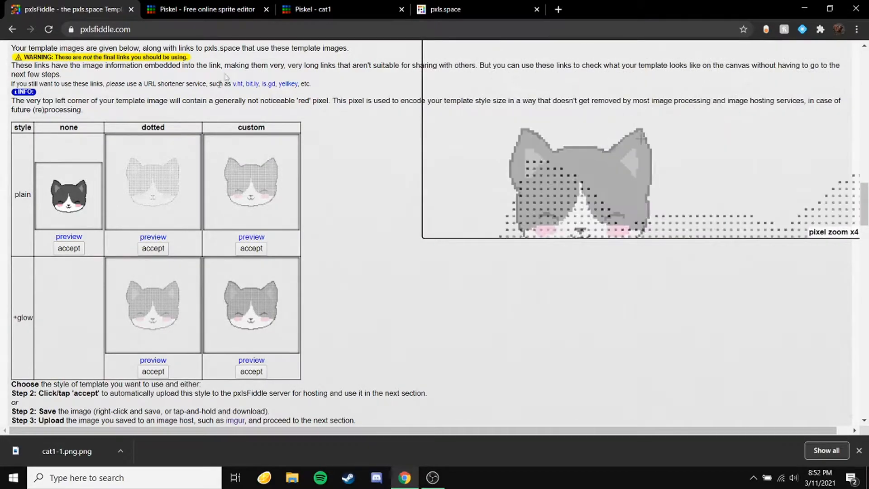
click(303, 6)
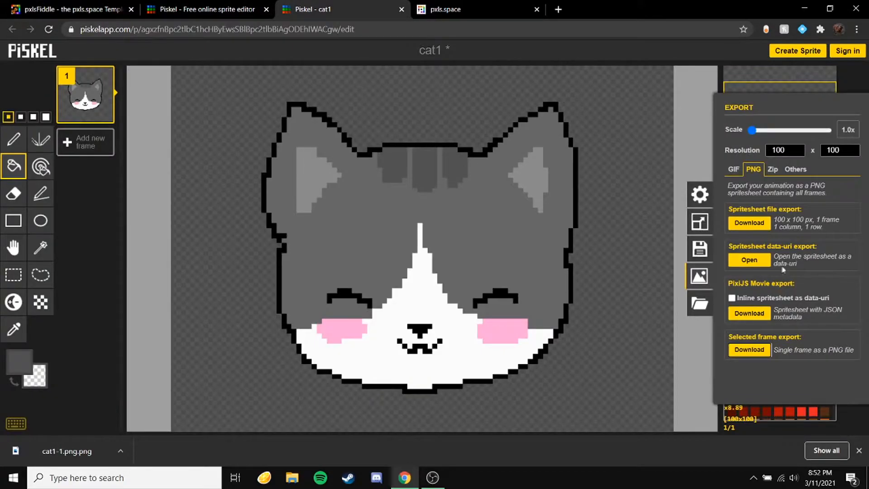
click(698, 156)
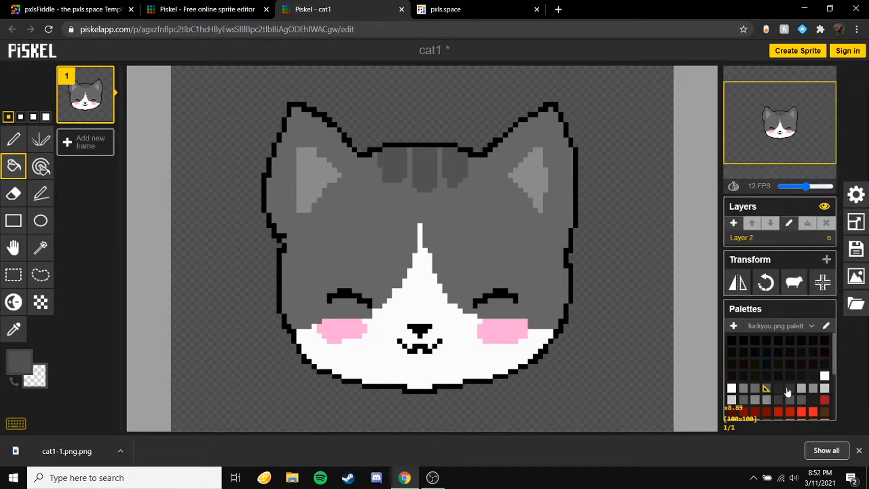
Step: Fill the cat's forehead stripes with a darker grey using the paint bucket
click(393, 164)
click(425, 168)
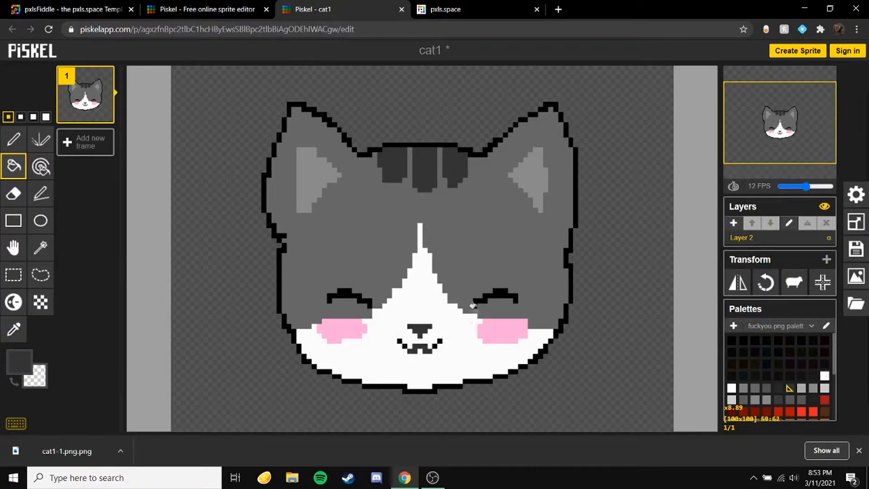
Step: Export the selected frame as a PNG image again
click(856, 304)
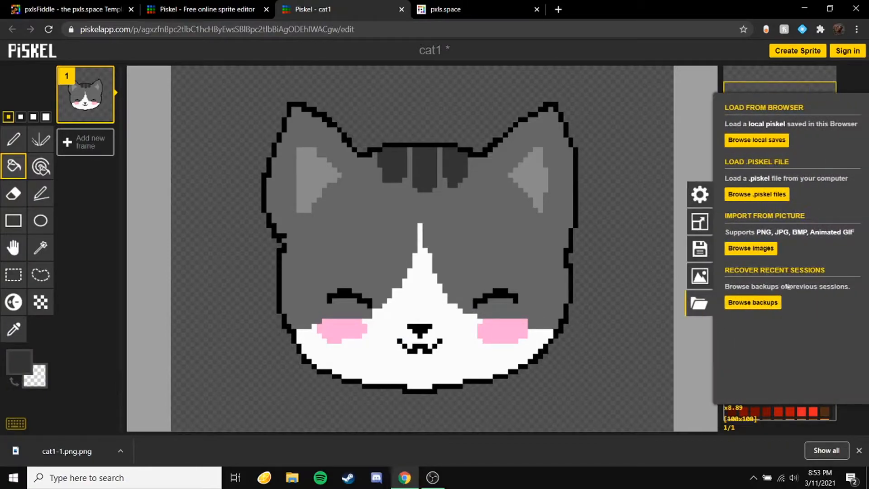
click(699, 281)
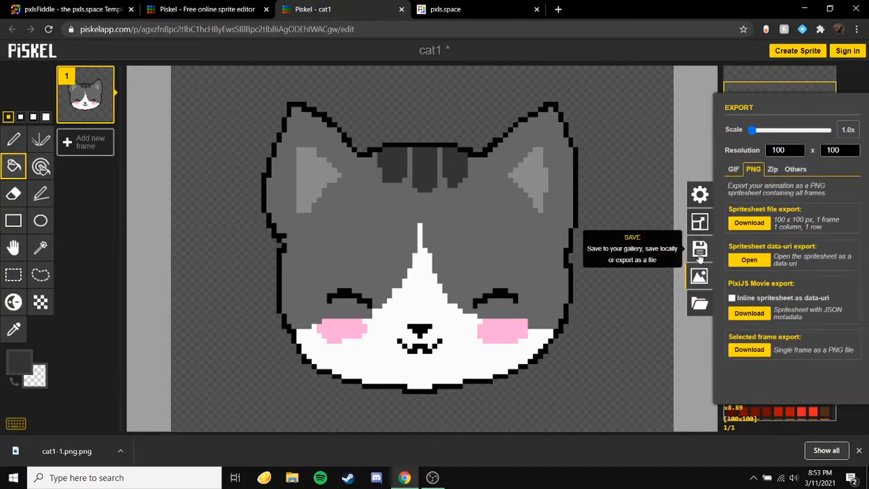
click(749, 349)
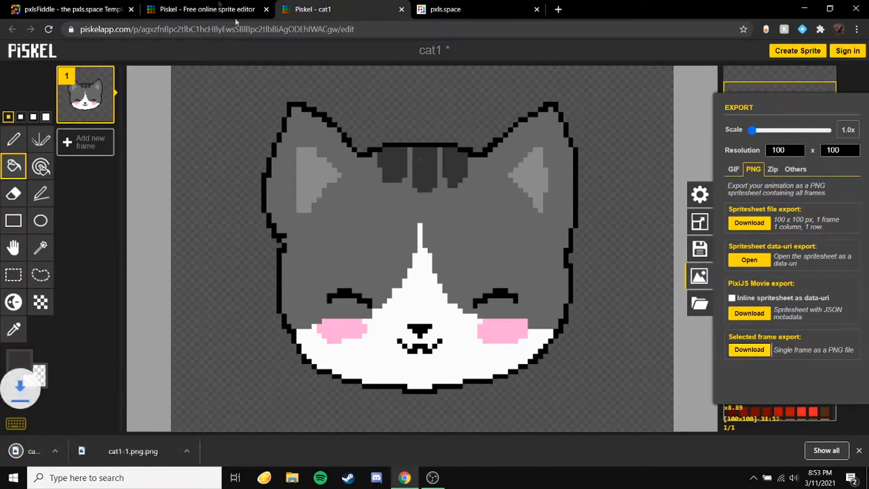
Step: Switch to pxlsFiddle and accept the custom glow template style for the cat
key(ctrl+shift+Tab)
key(ctrl+shift+Tab)
scroll(109, 415, up, 10)
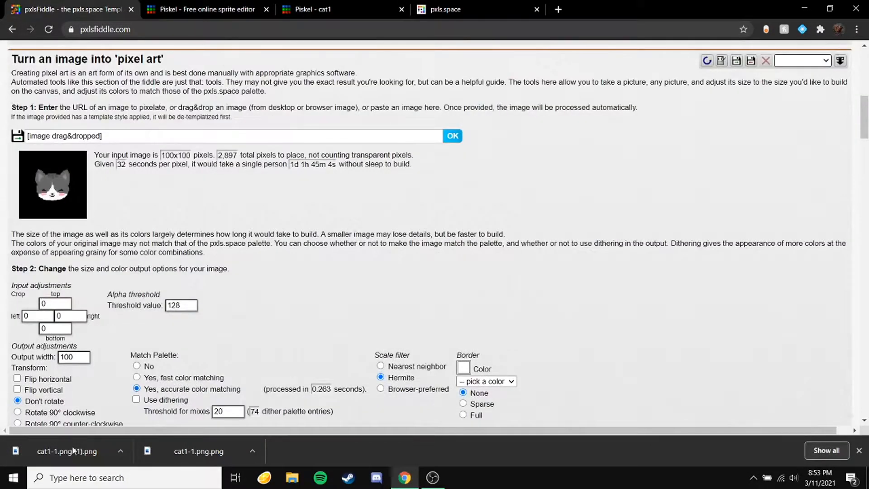
scroll(125, 161, down, 2)
scroll(125, 161, down, 10)
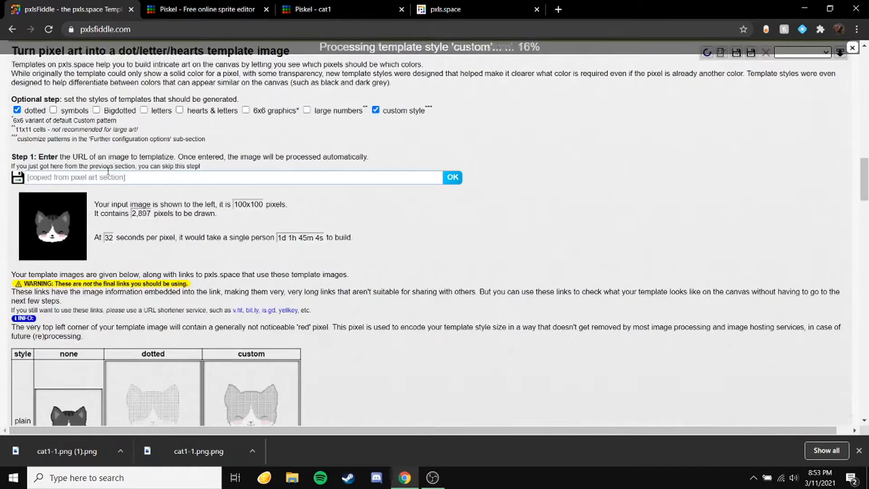
mouse_move(52, 223)
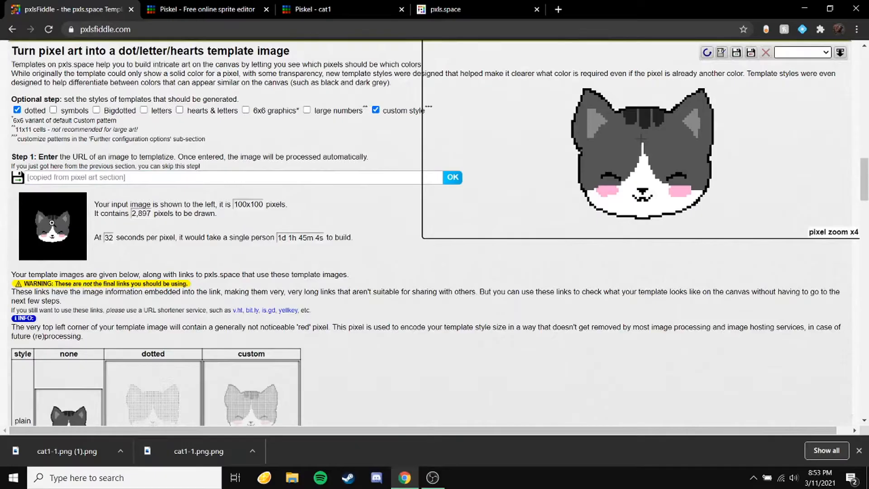
scroll(52, 222, down, 5)
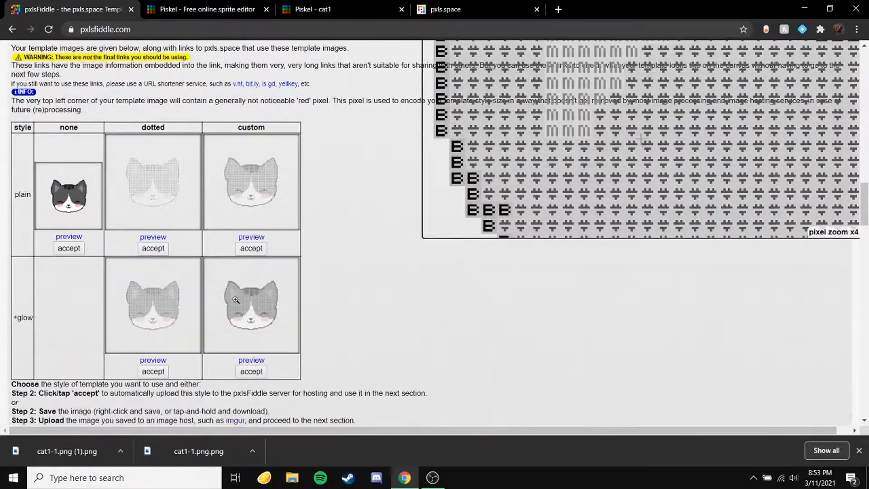
click(252, 371)
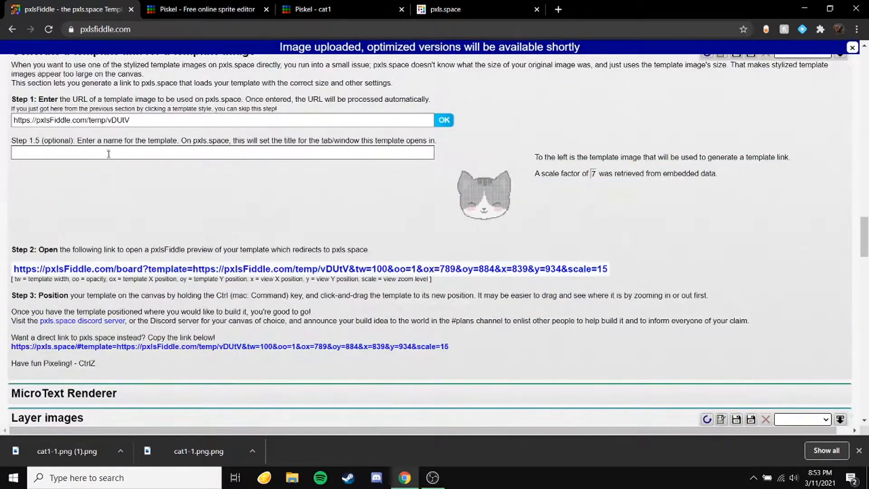
Step: Name the template cat and open the generated pxlsFiddle preview link
click(109, 154)
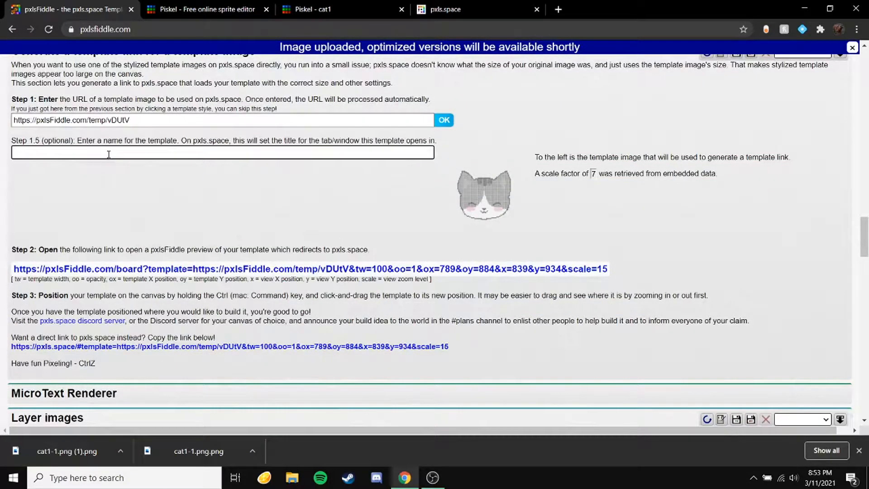
click(176, 270)
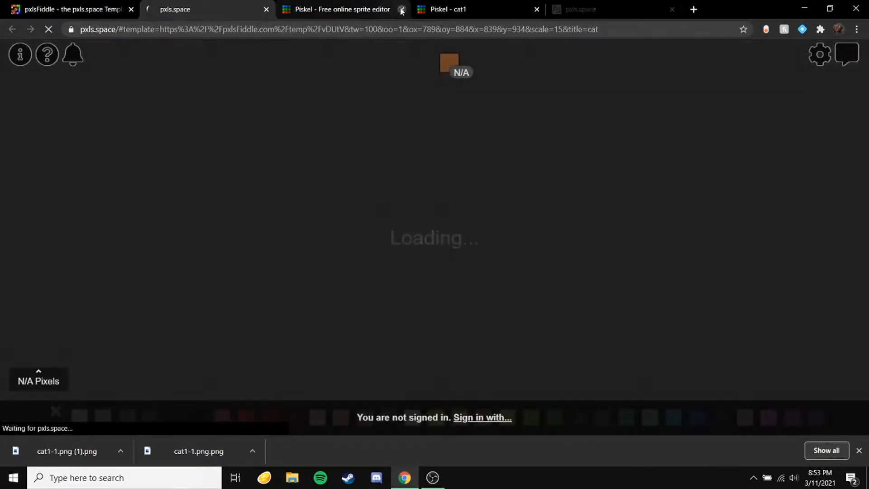
Step: Close the spare Piskel tab and move the cat template to a new spot on the pxls.space canvas
click(401, 10)
scroll(476, 207, down, 5)
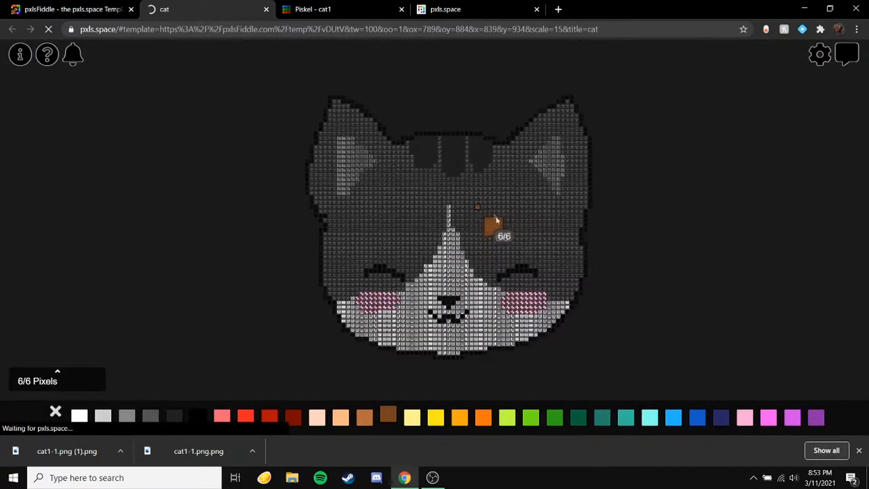
scroll(487, 231, up, 2)
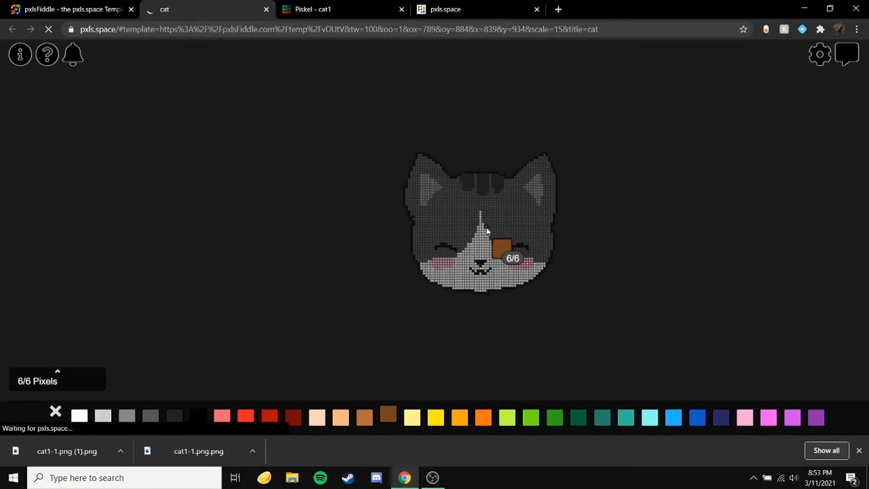
scroll(486, 224, down, 5)
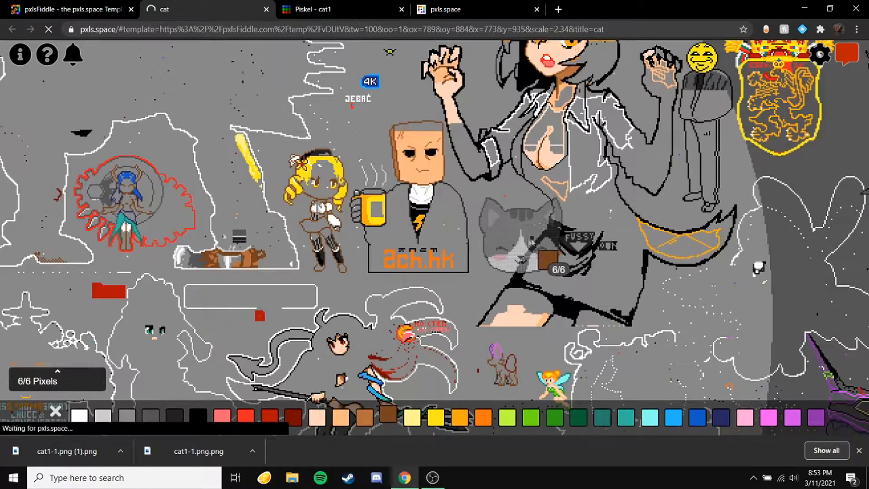
drag(472, 231, 204, 83)
Step: Zoom in and out on the canvas to examine the cat template's placement
scroll(396, 206, down, 1)
scroll(262, 132, up, 2)
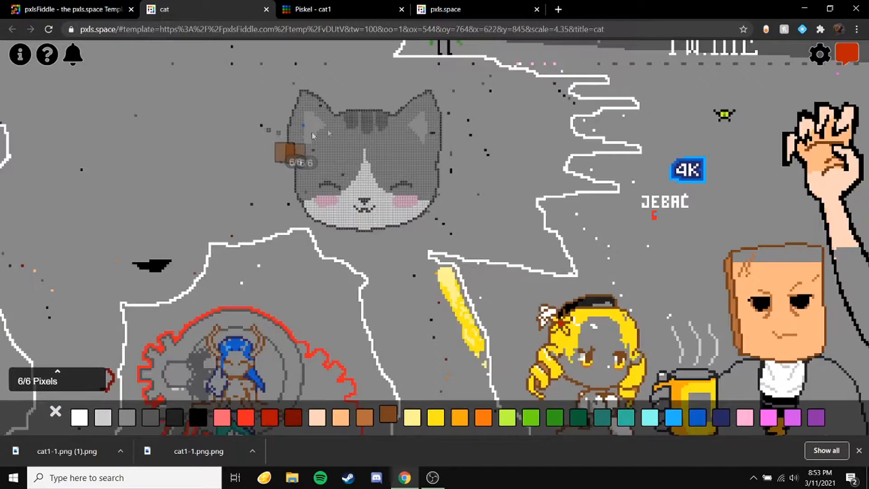
scroll(330, 128, up, 1)
scroll(330, 128, up, 3)
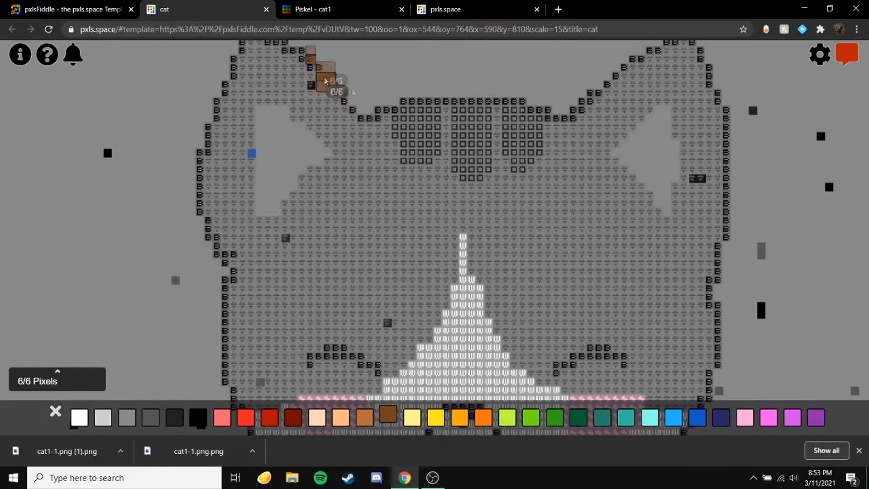
scroll(582, 162, down, 3)
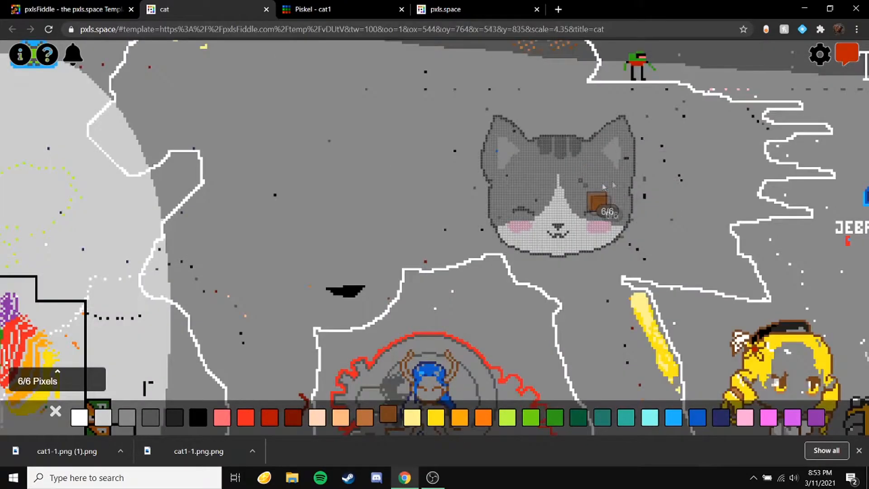
scroll(573, 186, up, 1)
scroll(572, 186, up, 1)
scroll(516, 186, down, 6)
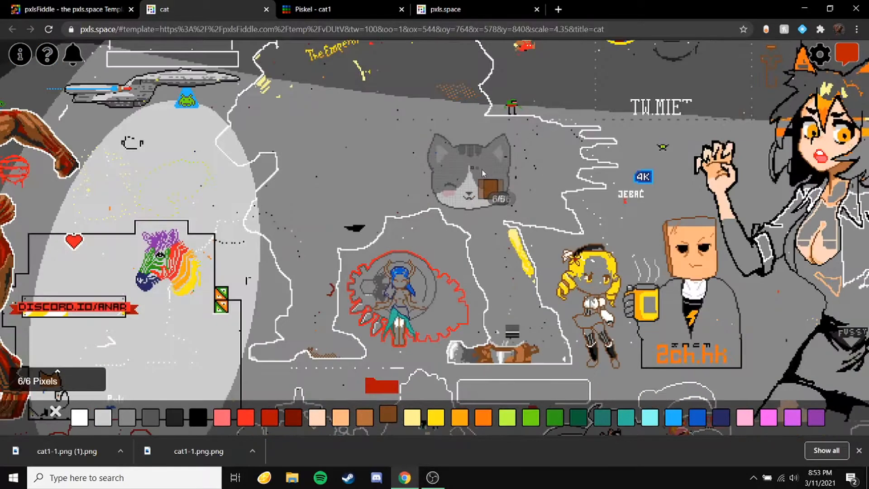
scroll(493, 171, up, 6)
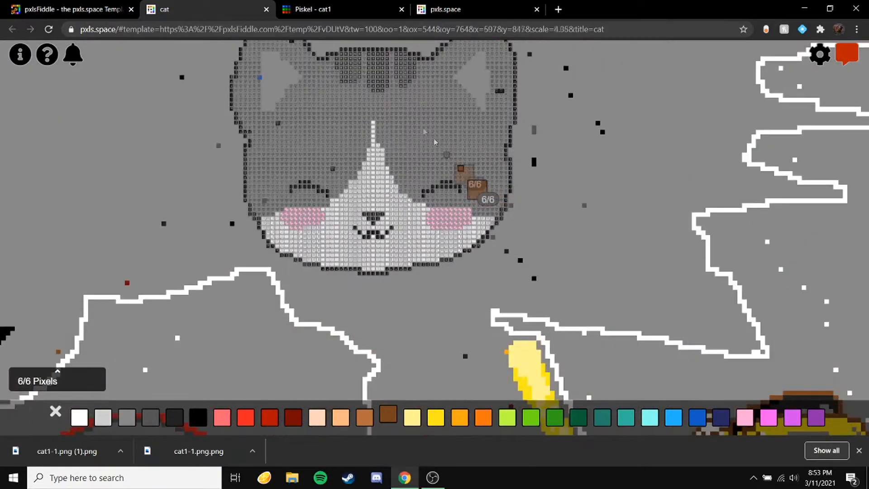
Step: Close the cat preview tab and return to the Piskel editor
click(267, 9)
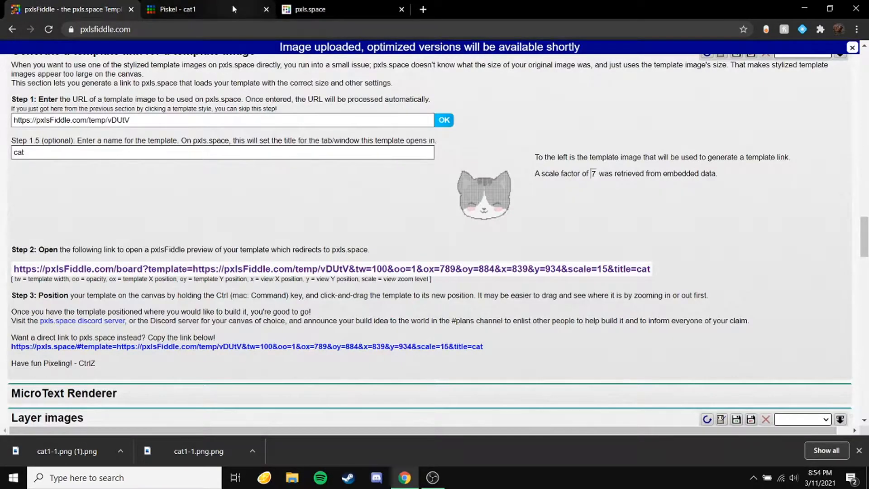
click(232, 5)
click(348, 5)
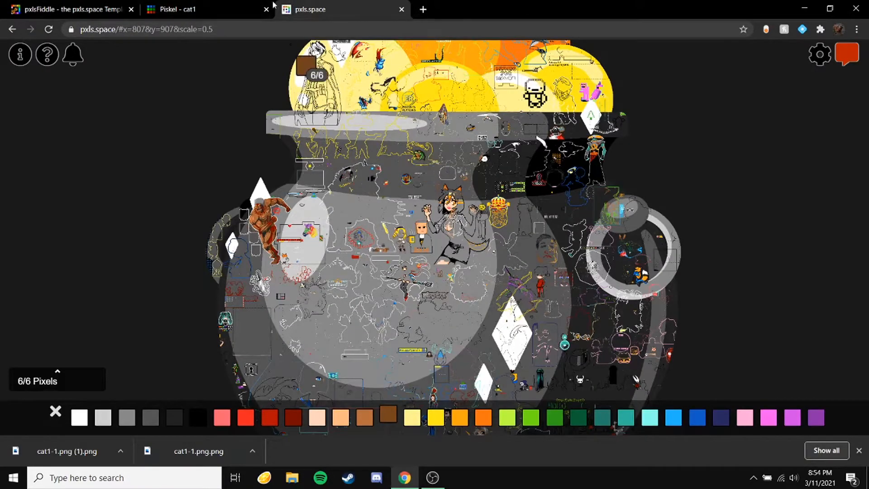
click(208, 9)
click(72, 9)
click(169, 4)
click(687, 130)
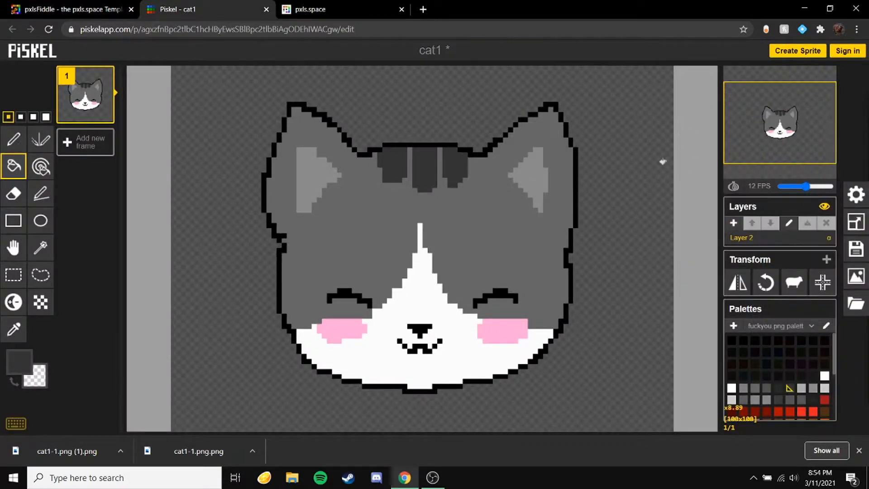
click(856, 304)
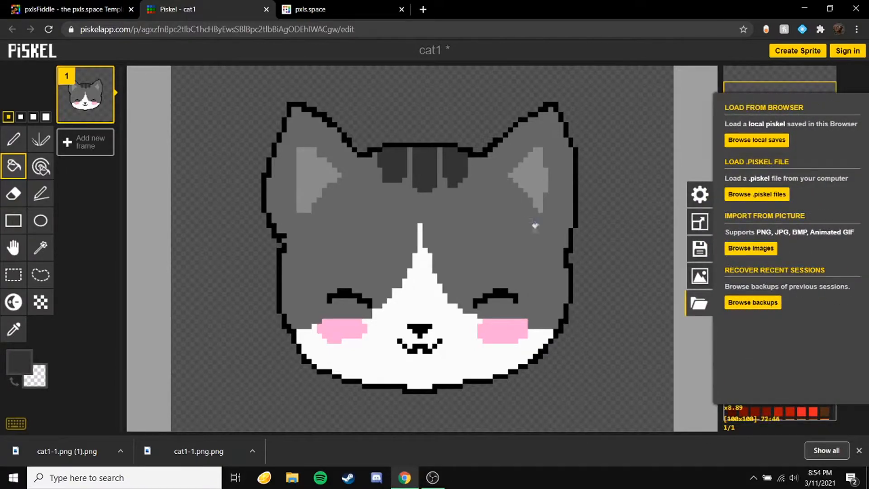
click(140, 235)
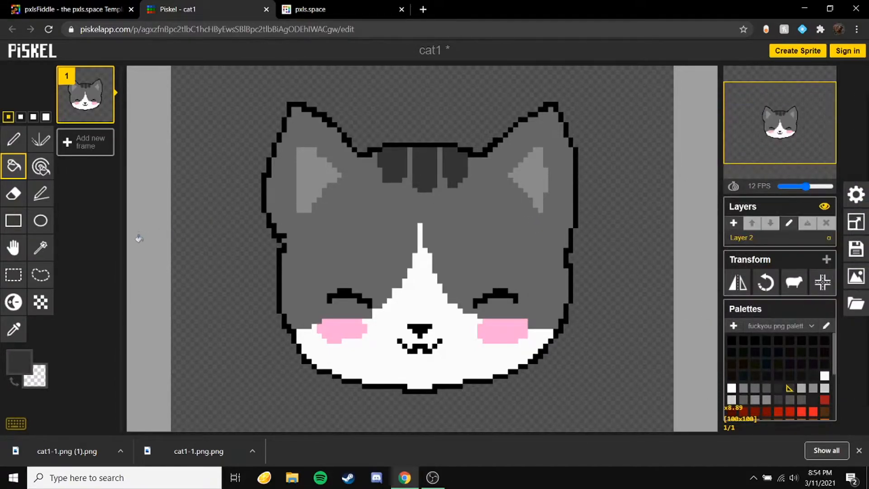
Step: Open a new tab and search Google Images for pixel art cat
click(423, 10)
text(pixel art)
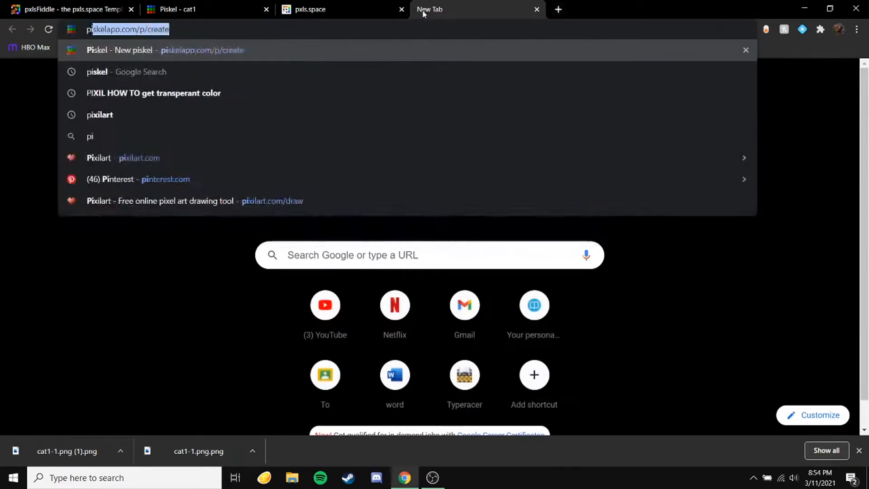
text( cat)
key(Return)
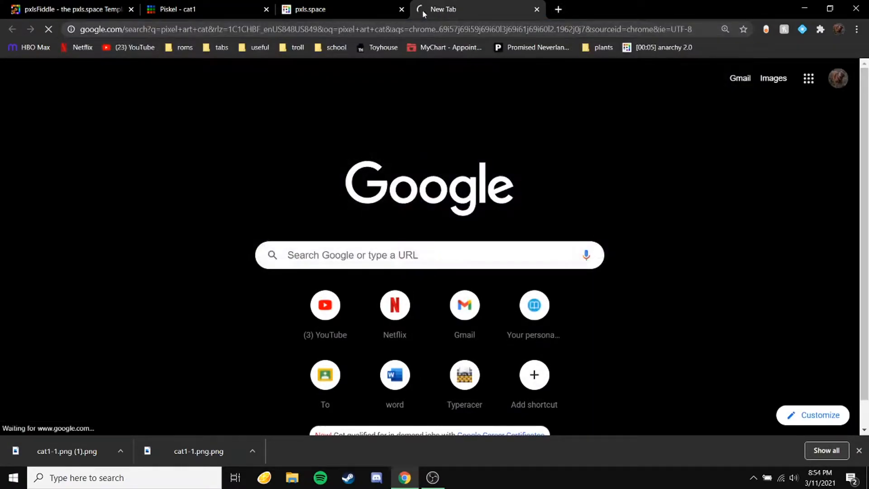
click(119, 82)
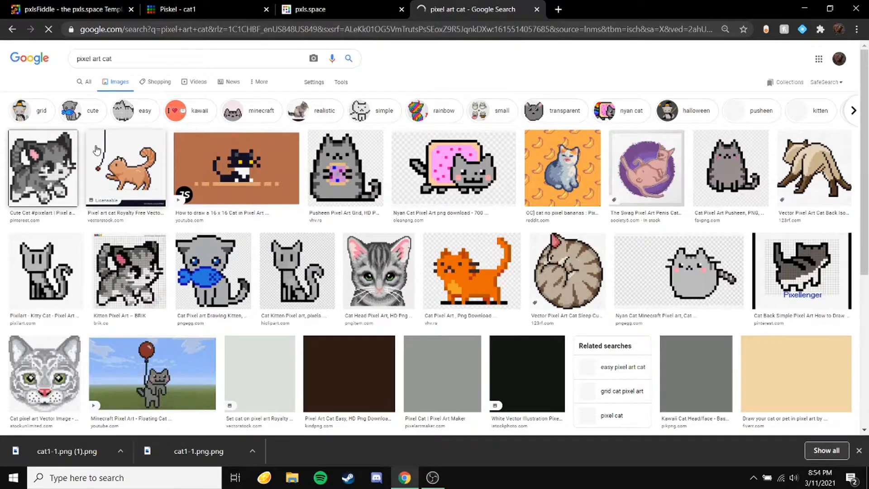
Step: Open the first cat result and save the image as cat4
click(64, 158)
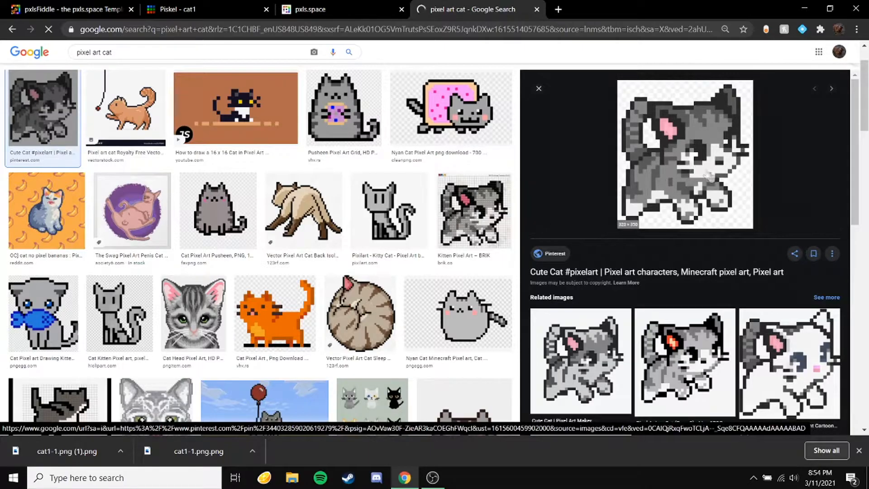
right_click(692, 160)
click(743, 279)
text(cat4)
key(Return)
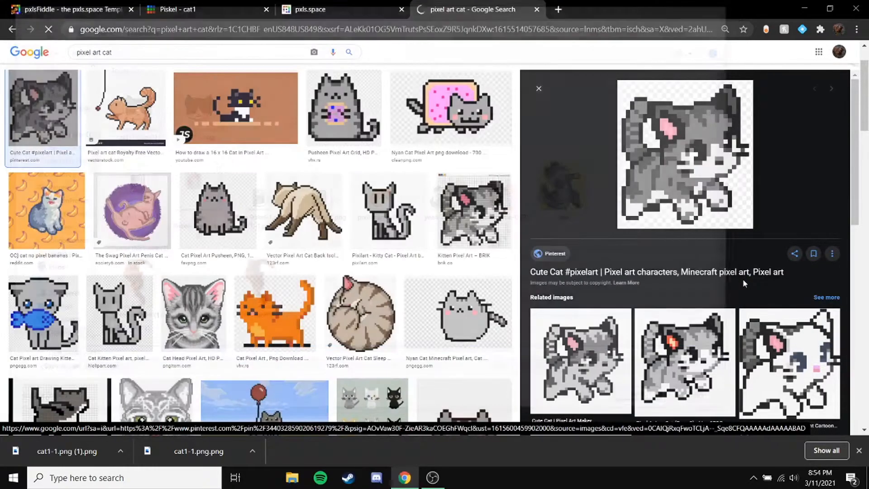
Step: Back in Piskel, add a new empty frame and delete the original cat frame
click(190, 9)
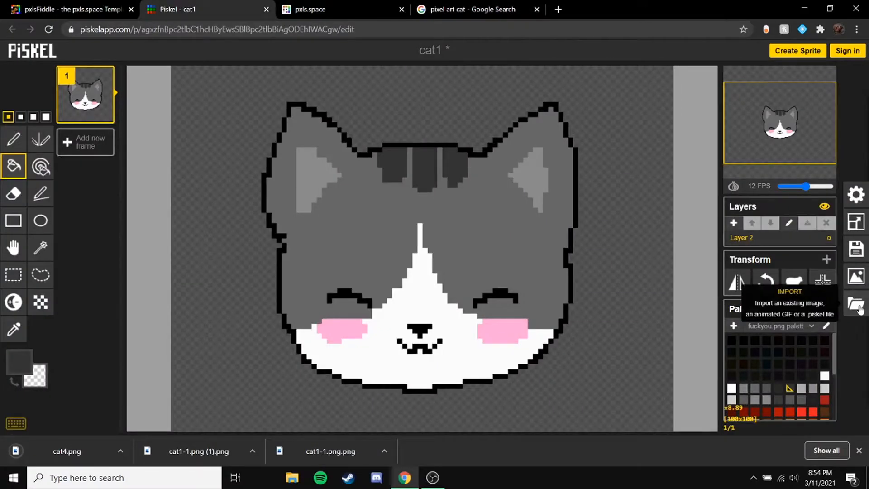
click(89, 138)
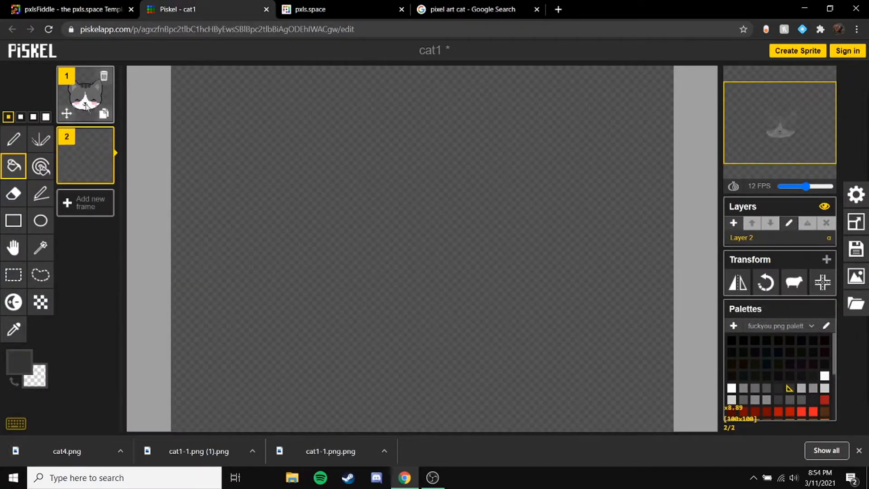
click(107, 73)
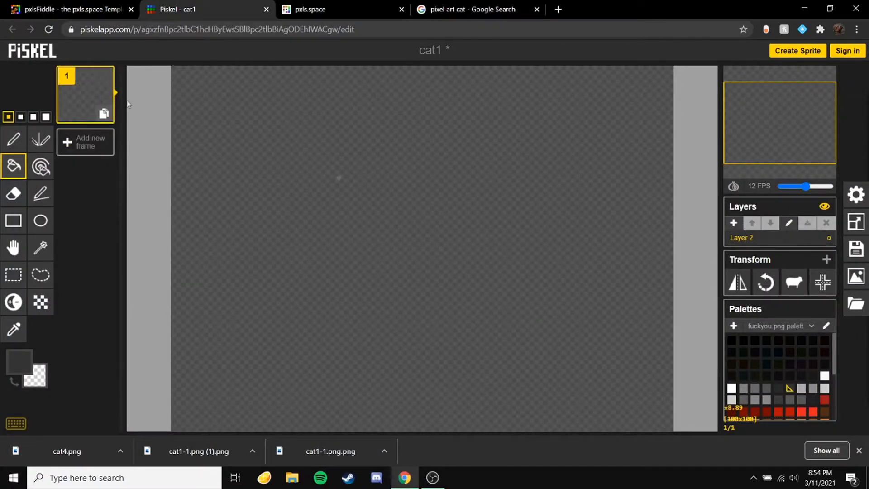
Step: Import the cat4.png picture into Piskel as a single image, replacing the current animation
click(859, 303)
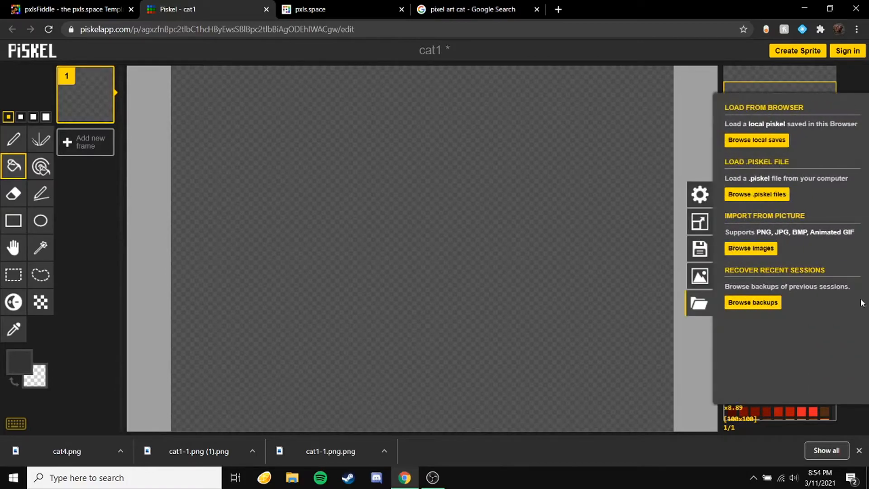
click(768, 252)
double_click(146, 116)
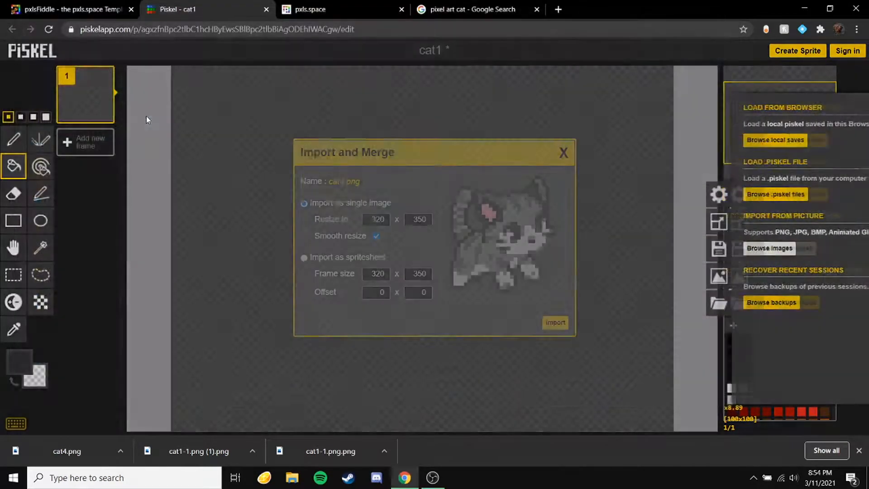
click(555, 321)
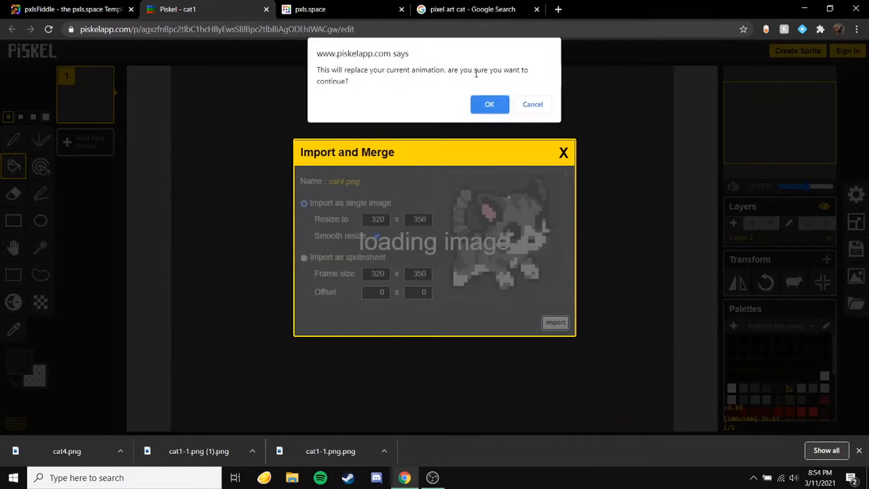
click(486, 104)
scroll(348, 119, up, 3)
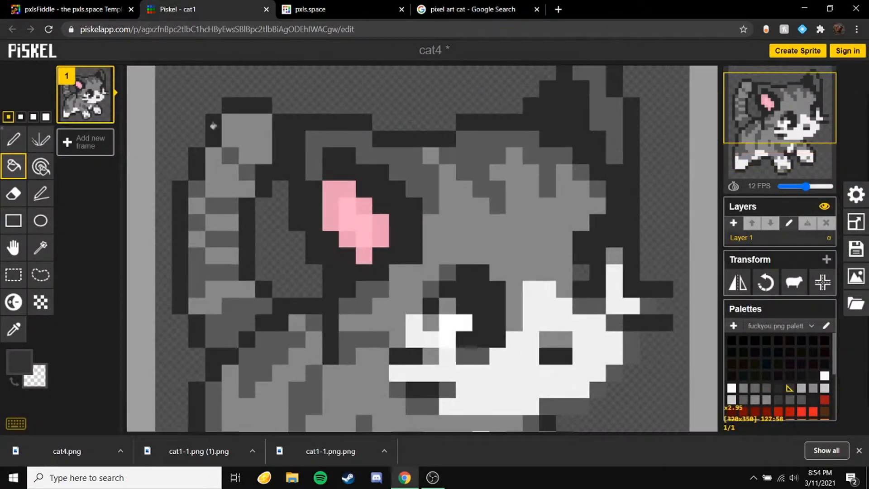
click(13, 139)
scroll(349, 117, up, 3)
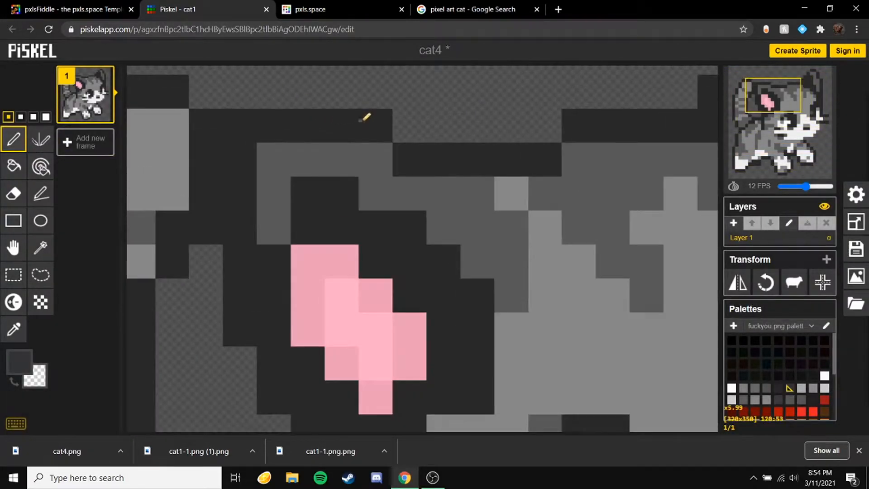
scroll(361, 118, down, 1)
click(46, 117)
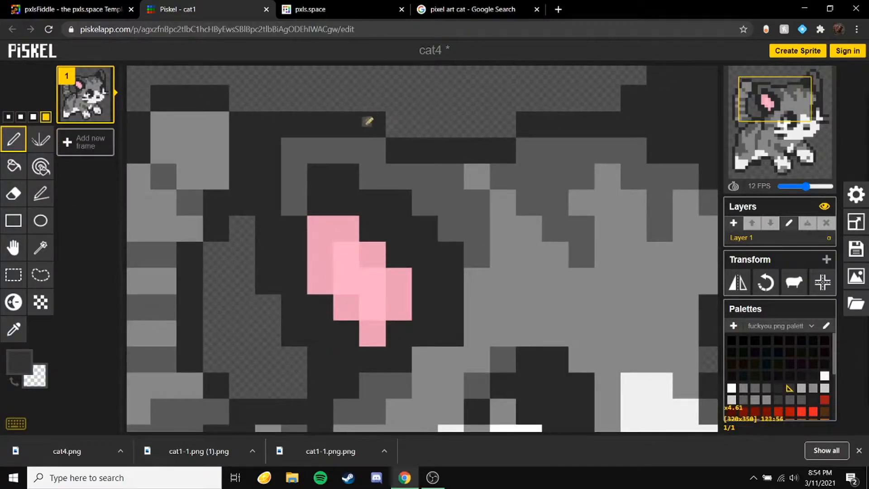
scroll(375, 121, down, 3)
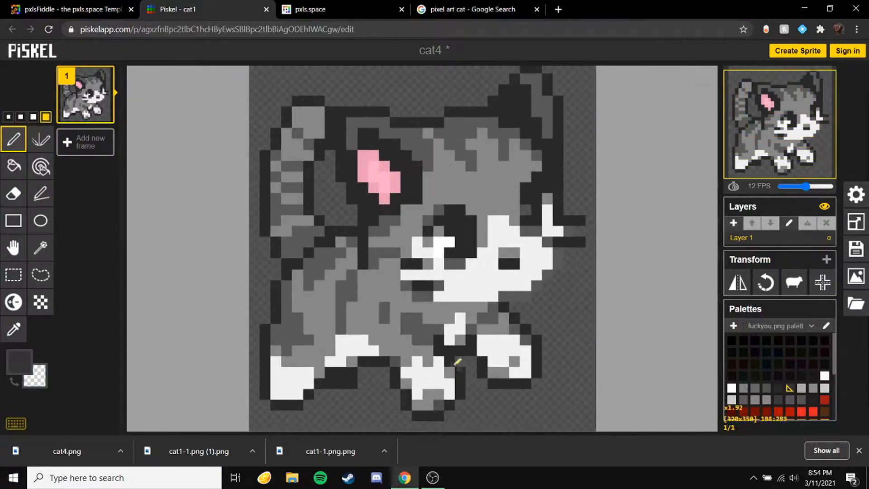
click(466, 9)
click(225, 6)
click(14, 166)
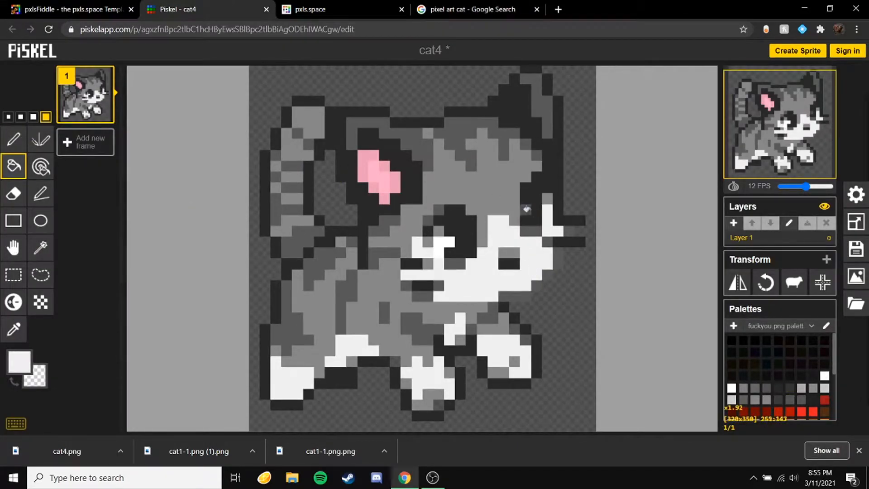
click(14, 139)
Step: Resize the canvas with its content to 300 px wide, then down to 150 px wide, keeping aspect ratio
click(856, 222)
text(30)
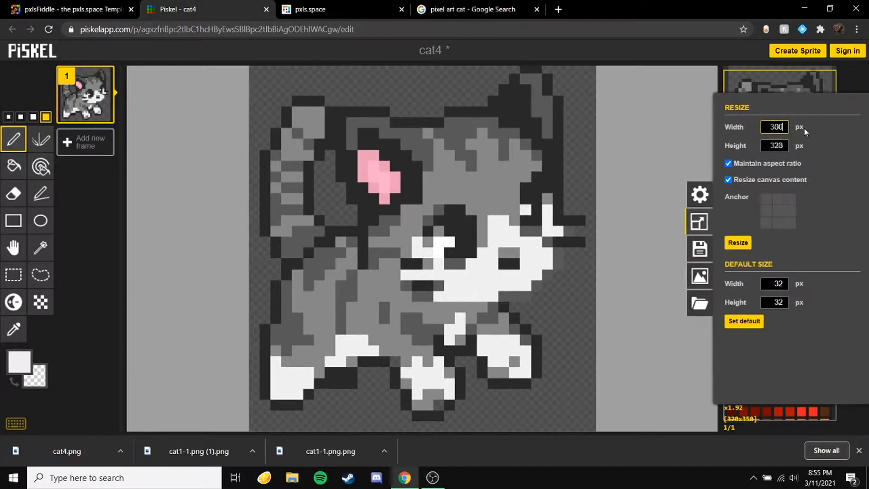
text(0)
key(Return)
click(855, 221)
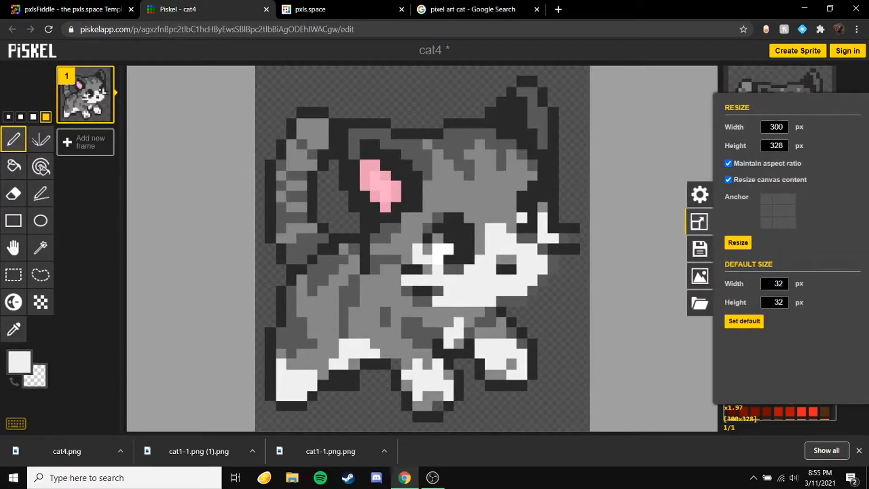
text(150)
key(Return)
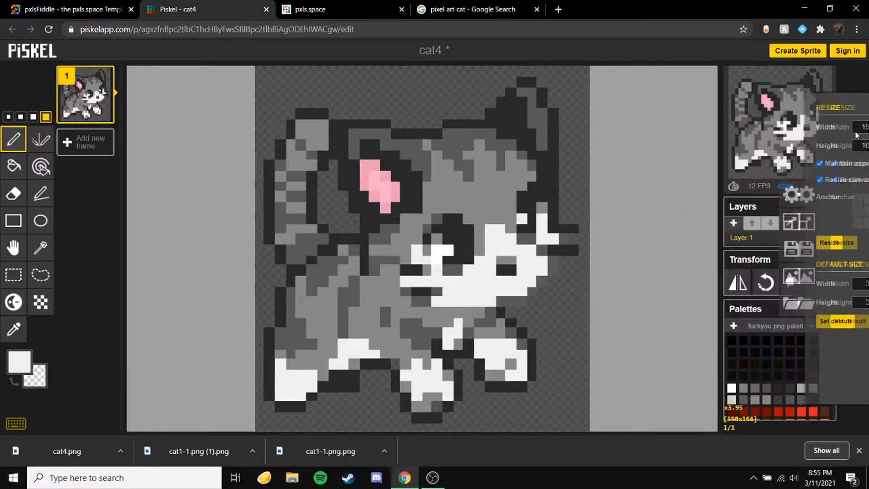
Step: Resize the canvas with its content to 100 px wide
scroll(407, 181, up, 3)
scroll(419, 160, down, 2)
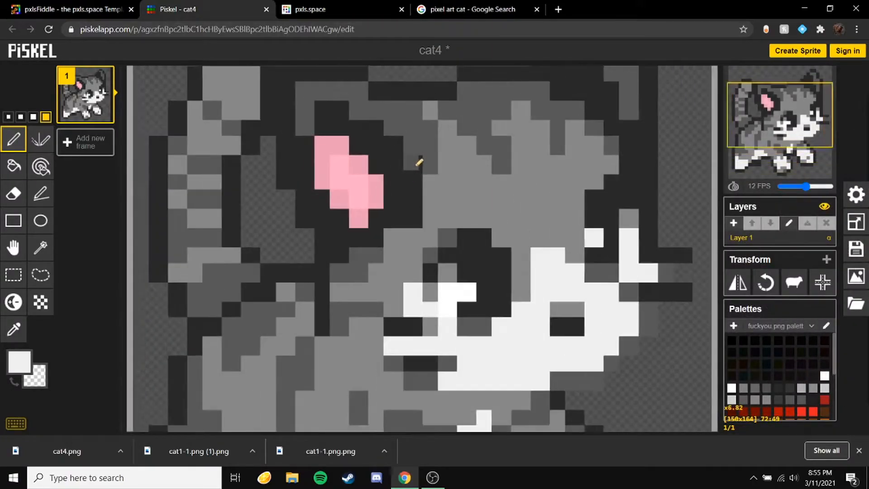
click(855, 222)
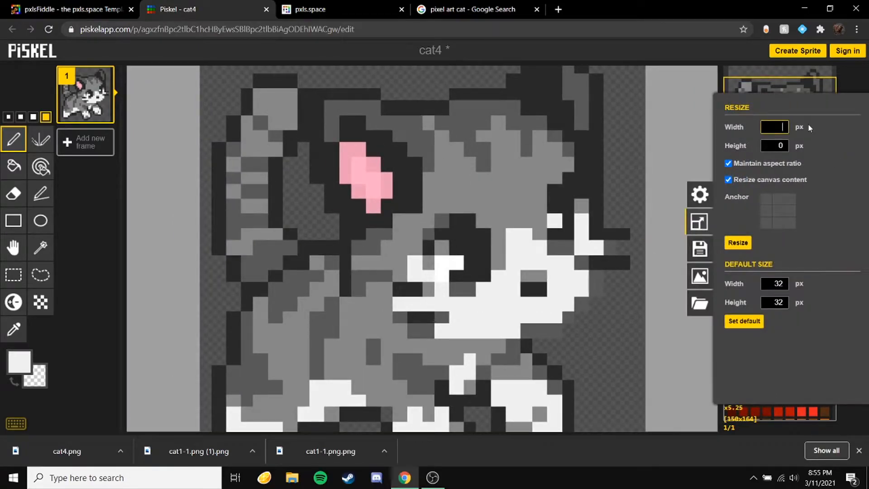
text(100)
key(Return)
Step: Resize the canvas with its content to 50 px wide and switch to the smallest pen size
scroll(589, 190, up, 2)
click(856, 222)
drag(767, 127, 854, 127)
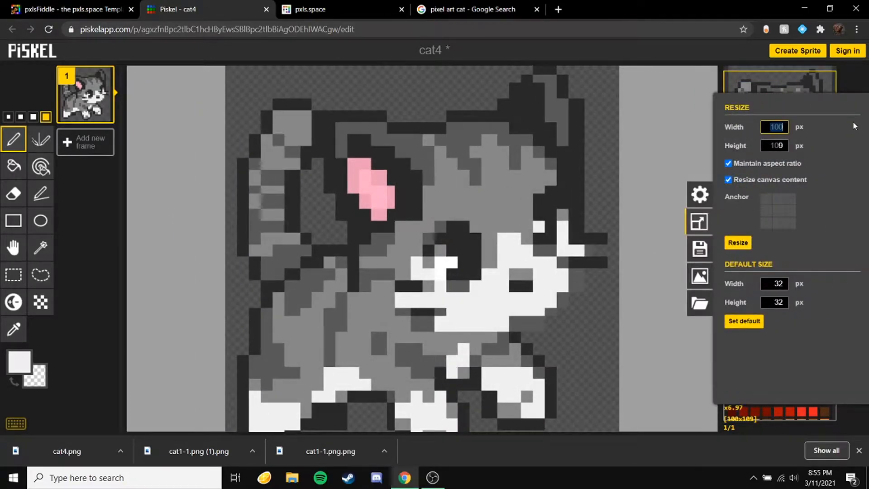
text(50)
key(Return)
click(8, 117)
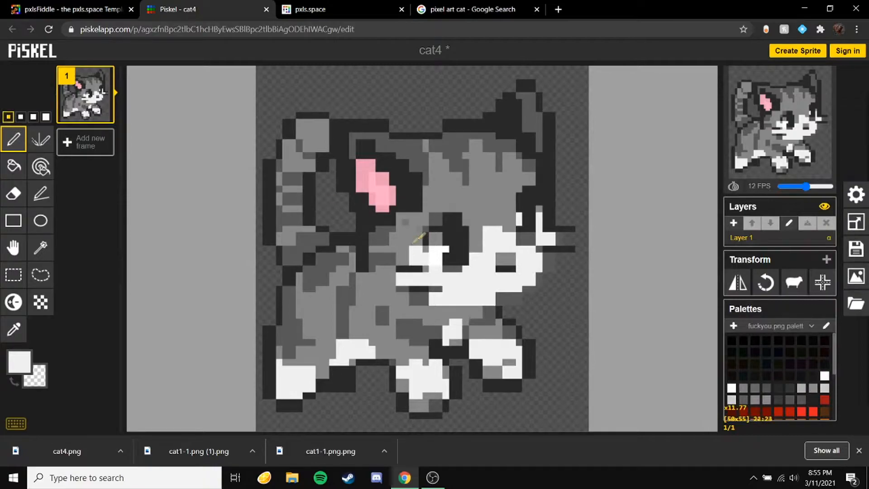
scroll(411, 274, up, 2)
scroll(411, 274, up, 1)
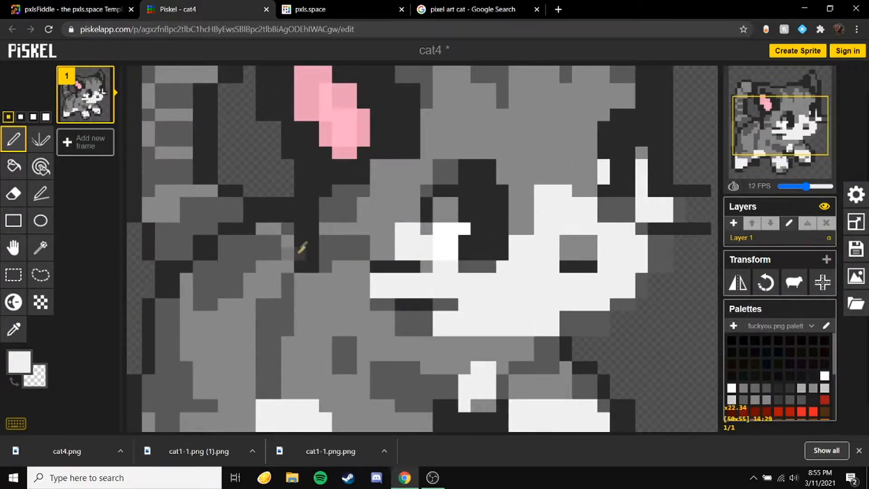
scroll(324, 232, down, 3)
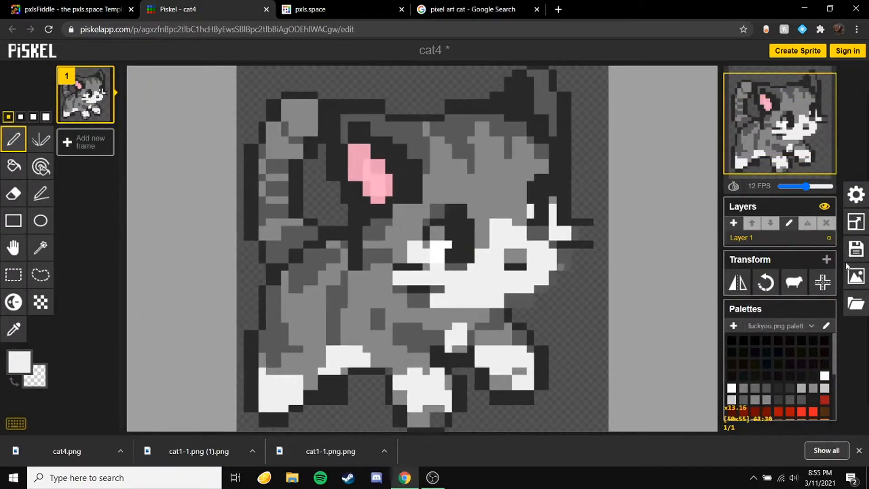
click(856, 221)
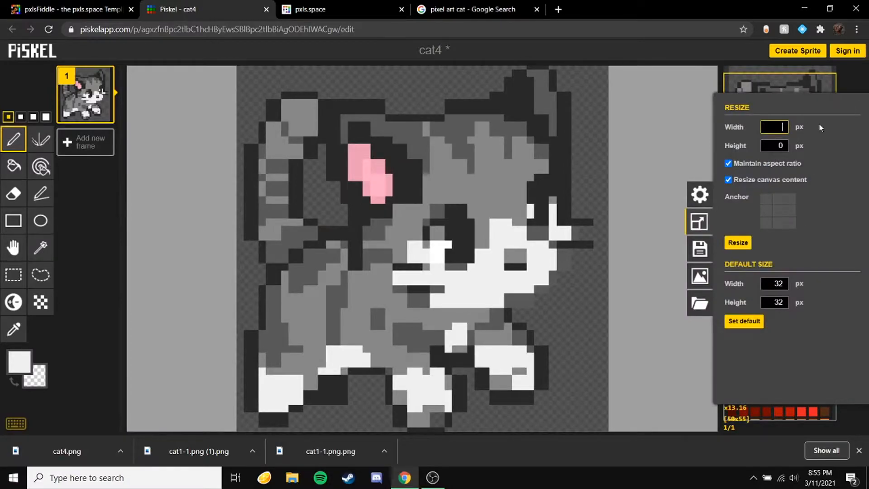
click(738, 243)
key(ctrl+z)
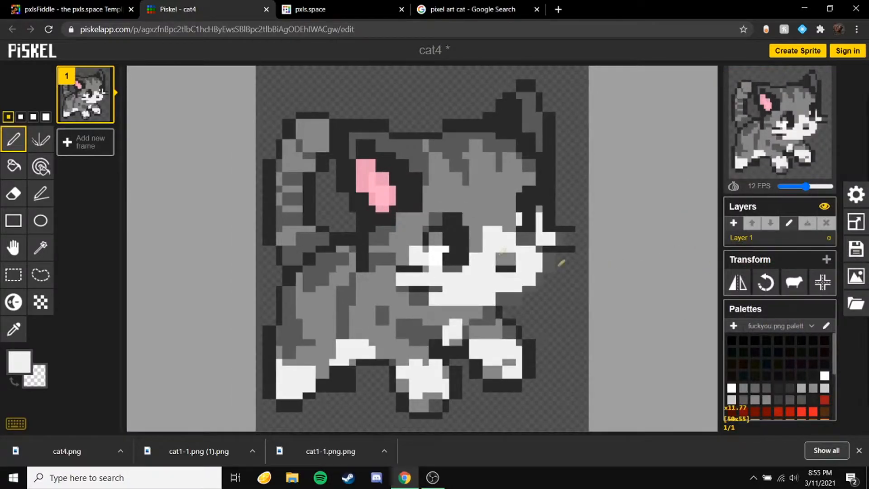
Step: Resize the canvas with its content to 40 px wide
scroll(345, 254, up, 3)
scroll(307, 208, down, 3)
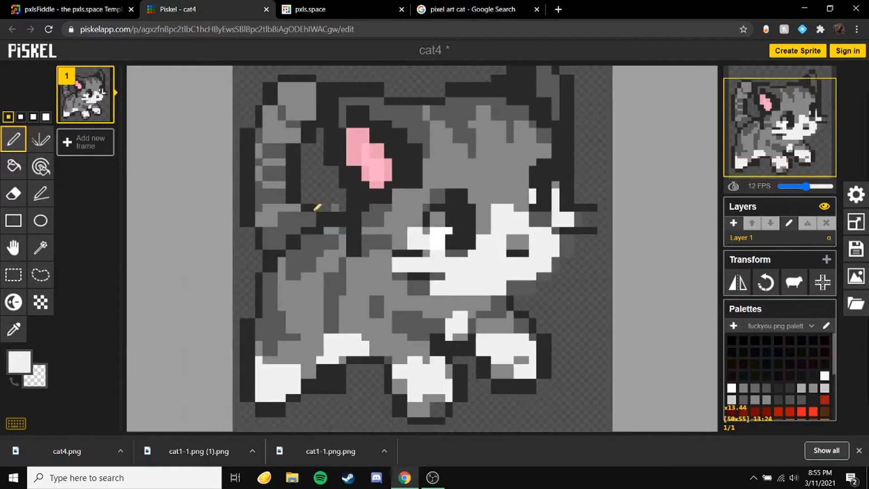
scroll(348, 228, up, 1)
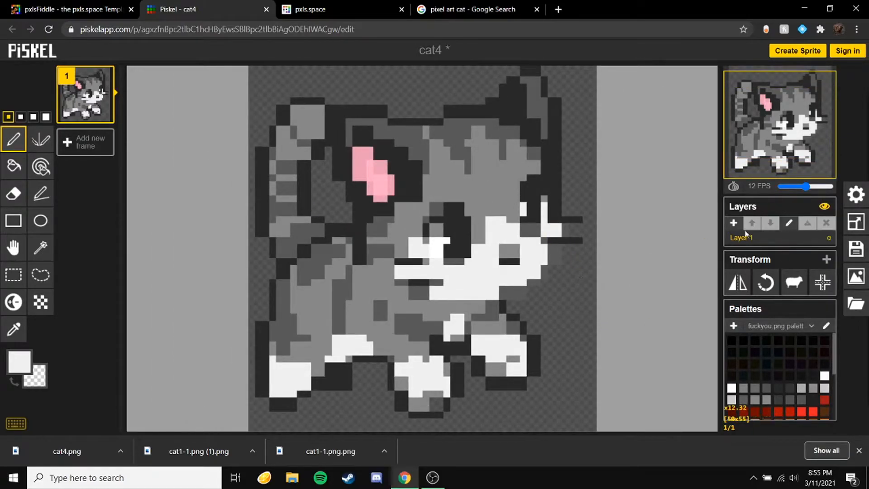
click(856, 222)
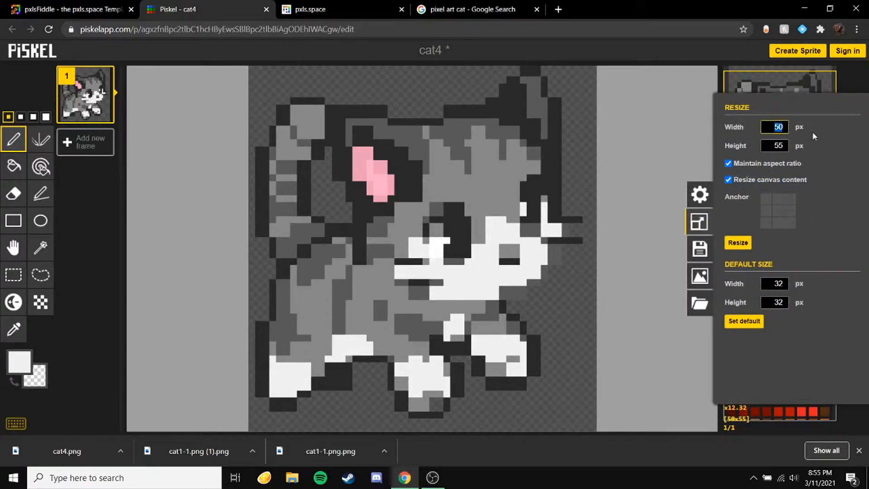
key(BackSpace)
text(40)
key(Return)
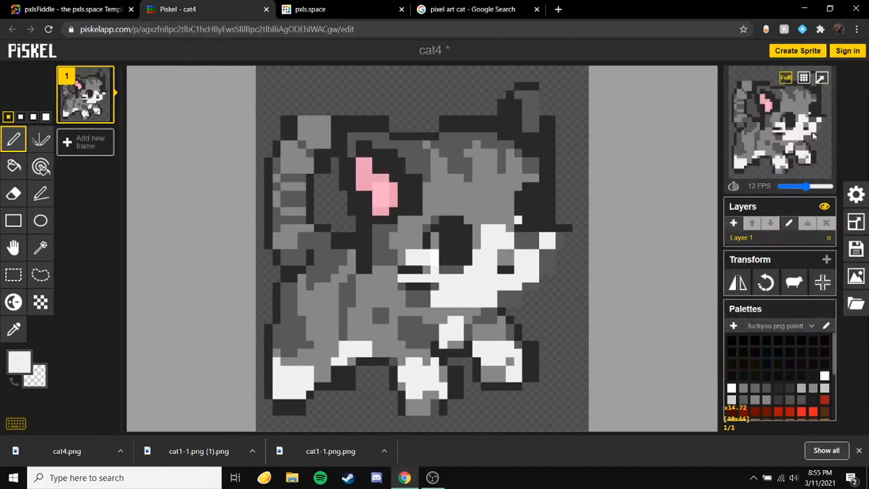
Step: Move the Google Images tab into its own window and place it beside the Piskel window for comparison
drag(464, 10, 1, 181)
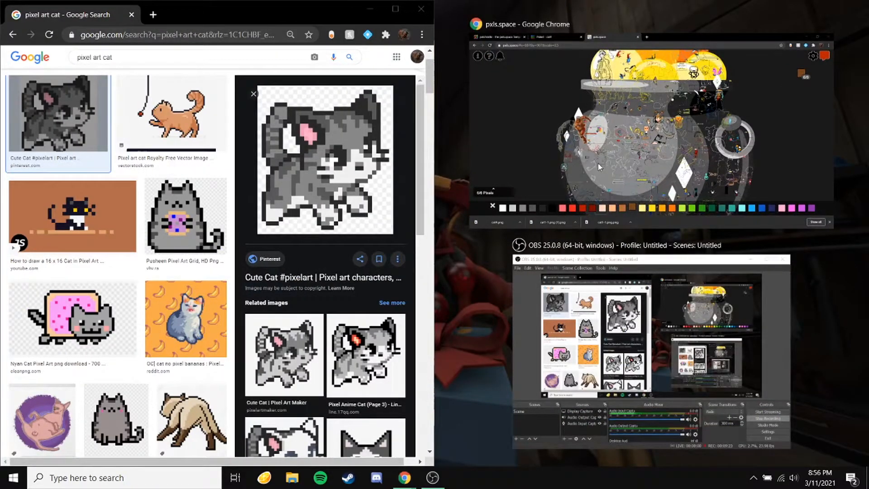
click(652, 195)
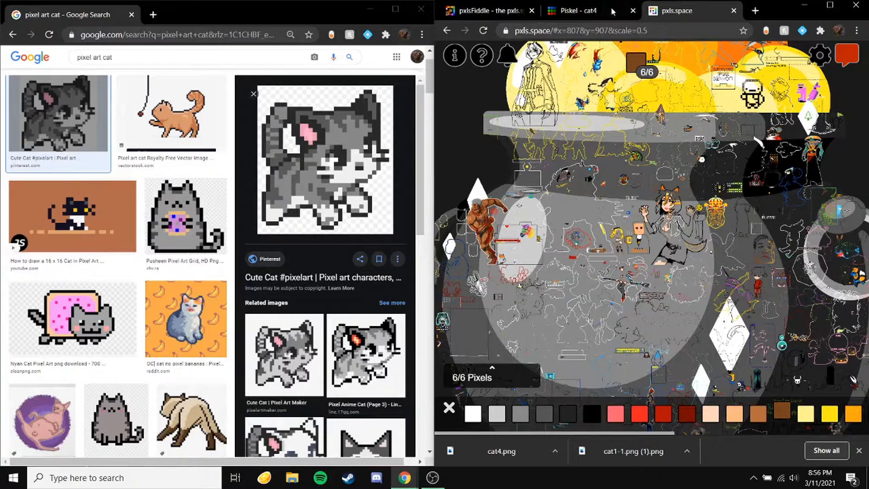
click(597, 14)
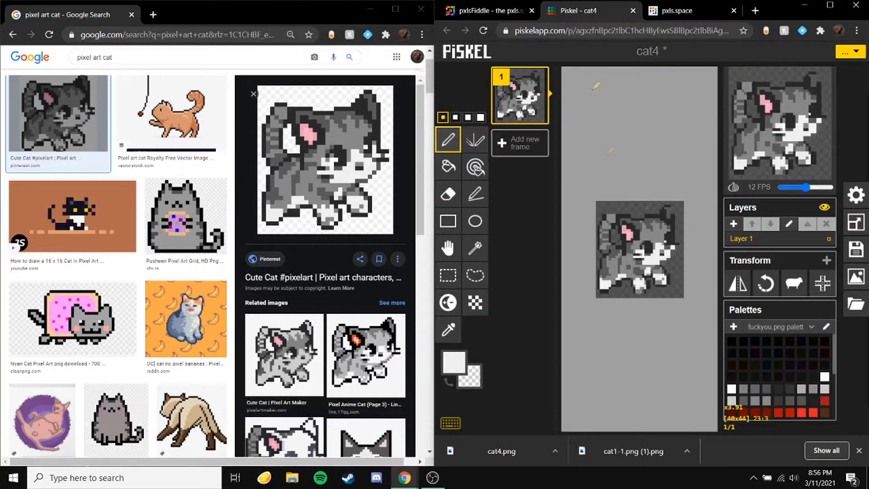
scroll(643, 244, up, 4)
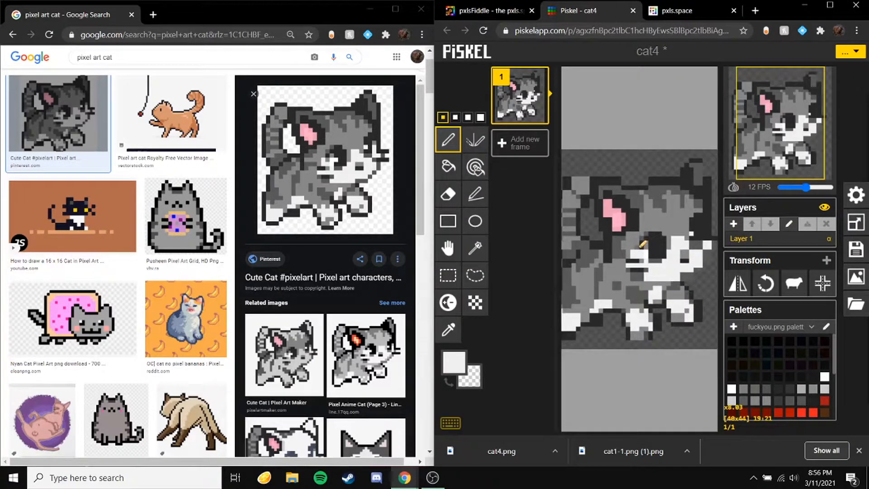
Step: Open the reference cat image in a new tab to view it full size, then close that tab
right_click(291, 122)
click(324, 212)
click(219, 11)
click(155, 178)
scroll(157, 180, down, 3)
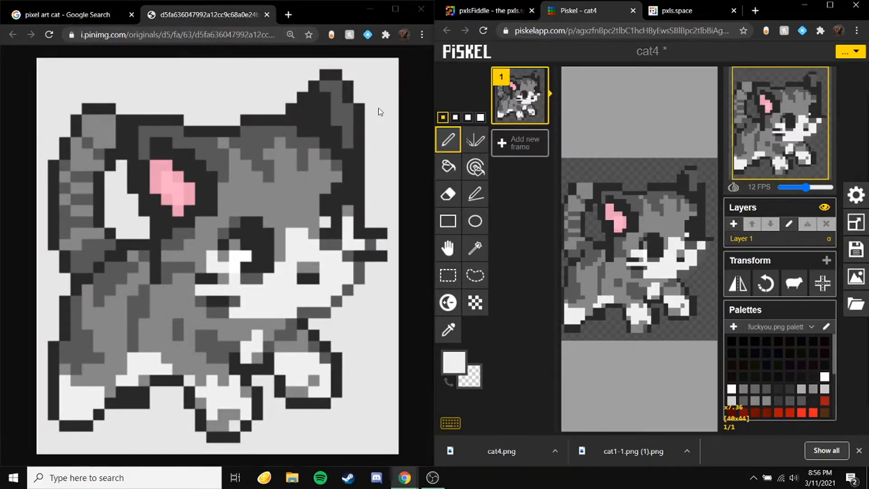
click(267, 14)
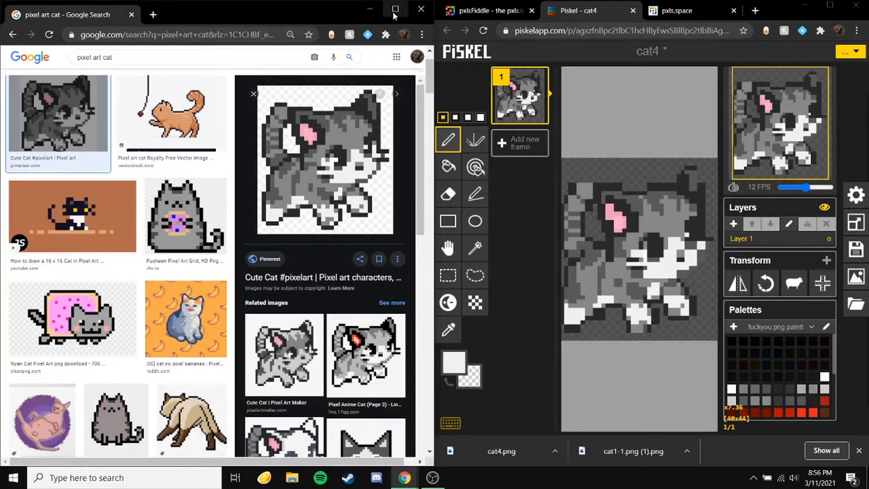
Step: Close the Google Images window and restore the Piskel tab to the full browser window
click(423, 11)
drag(770, 9, 543, 0)
scroll(511, 273, down, 5)
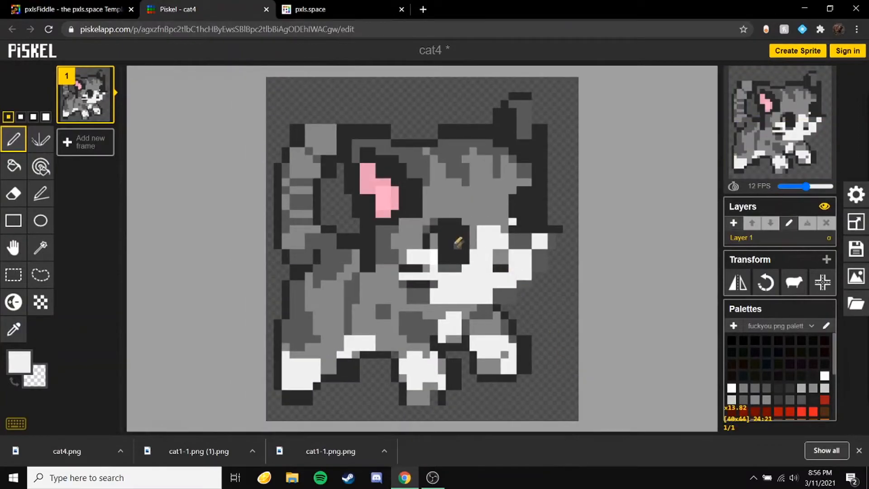
scroll(452, 249, up, 1)
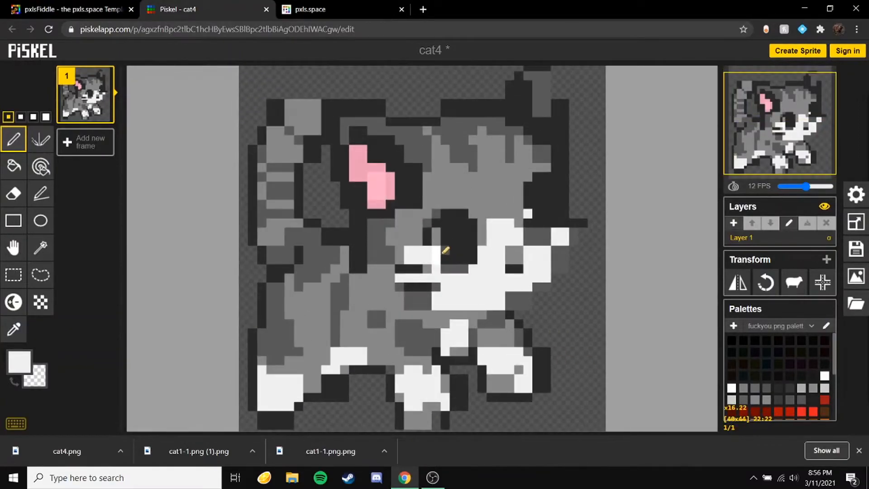
click(267, 10)
click(480, 95)
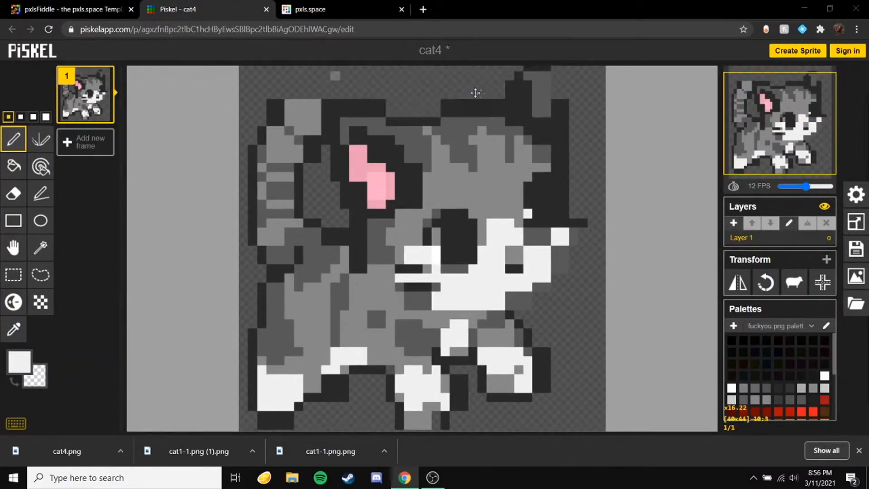
Step: Switch between the pxlsFiddle and pxls.space tabs and scroll pxlsFiddle down to the Layer images section
click(51, 7)
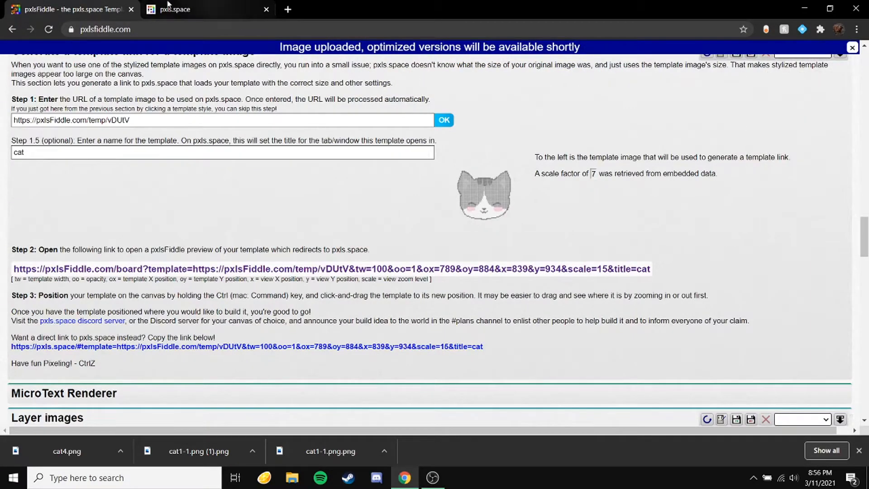
click(199, 9)
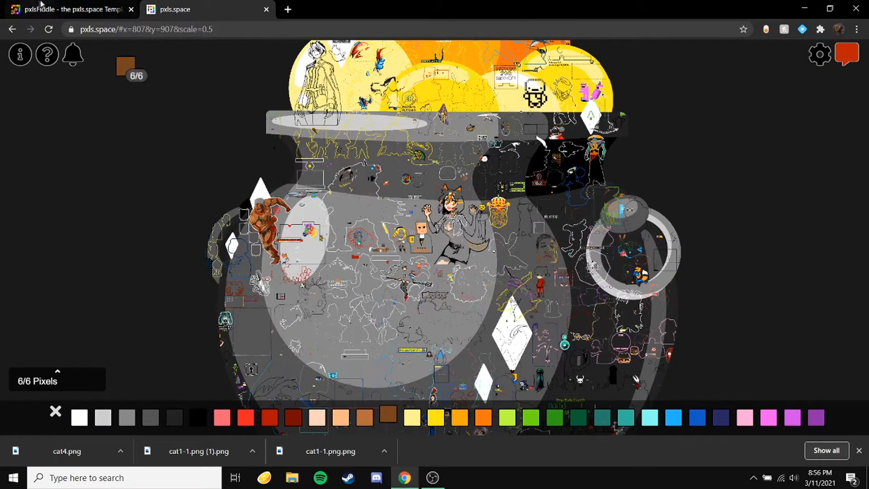
click(68, 9)
scroll(316, 270, down, 3)
scroll(316, 271, down, 2)
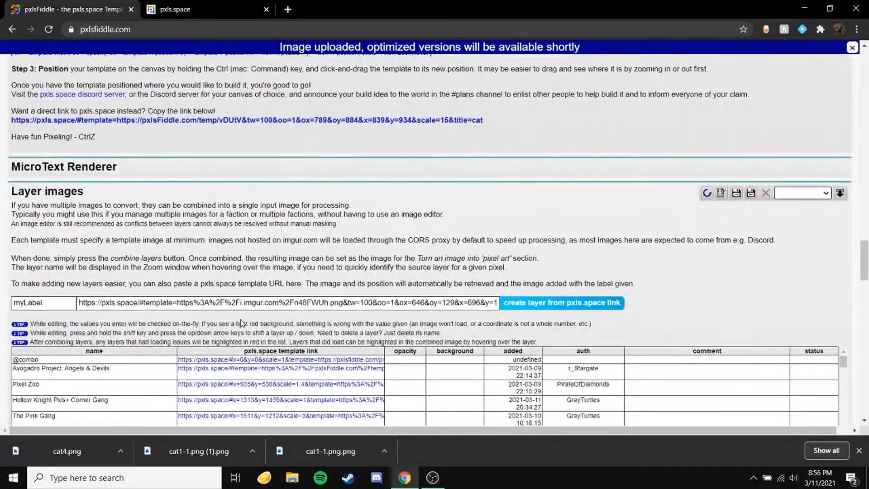
Step: Clear all layers, then paste the anarchy template link and create it as a layer labelled 1
scroll(211, 308, down, 2)
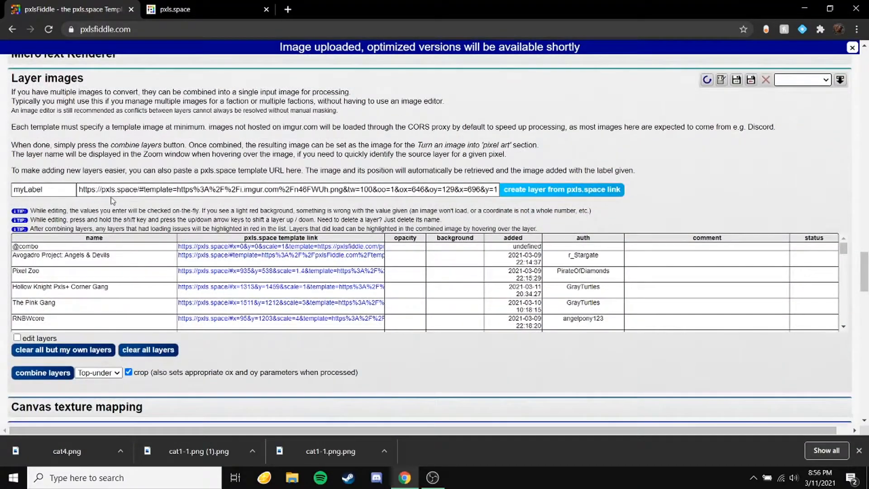
scroll(114, 201, down, 2)
scroll(113, 204, up, 2)
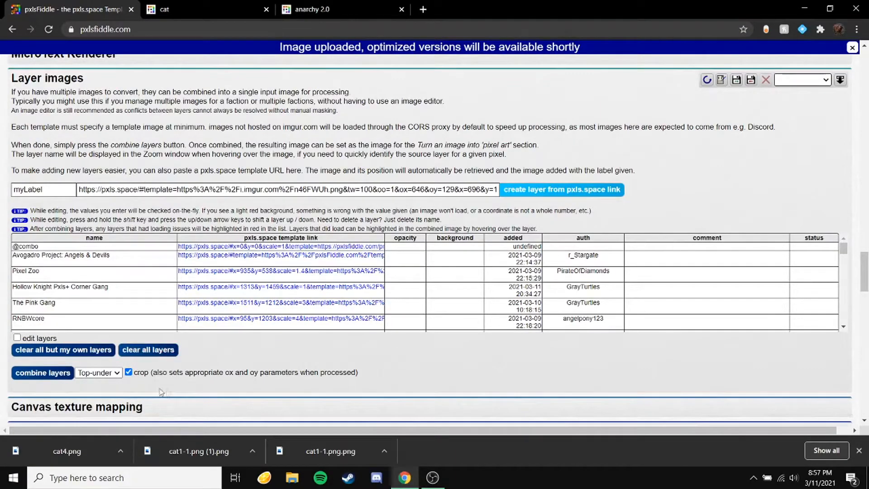
click(129, 354)
click(141, 190)
key(ctrl+a)
text(https://pxls.space/#template=https%3A%2F%2FpxlsFiddle.com%2Ftemp%2F85r97n&tw=400&oo=1&ox=27&oy=705&x=245&y=884&scale=14.5&title=anarchy%202.0)
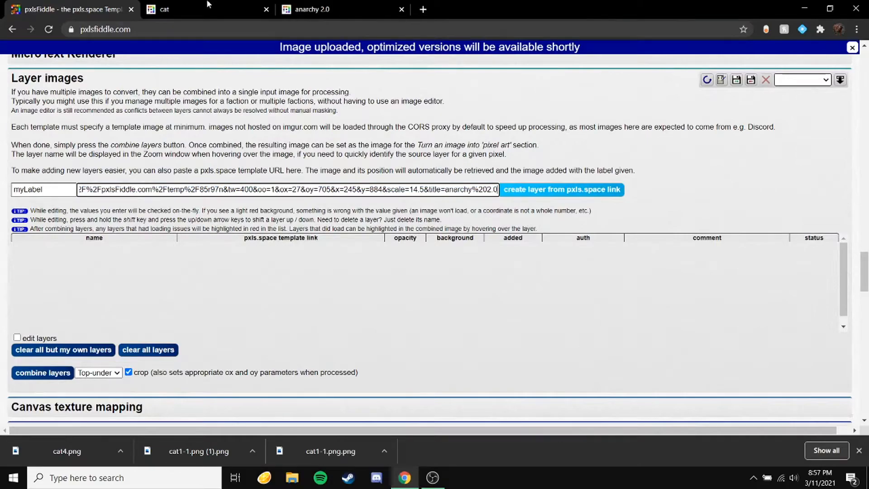
key(shift+Tab)
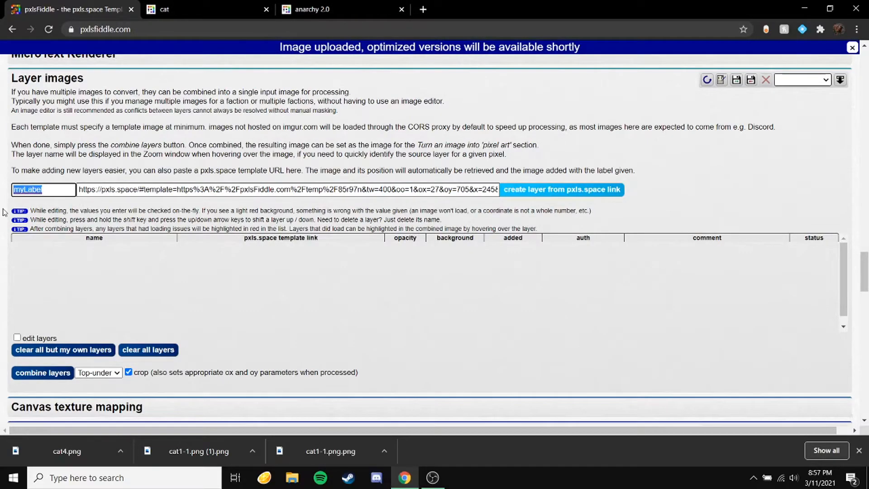
key(BackSpace)
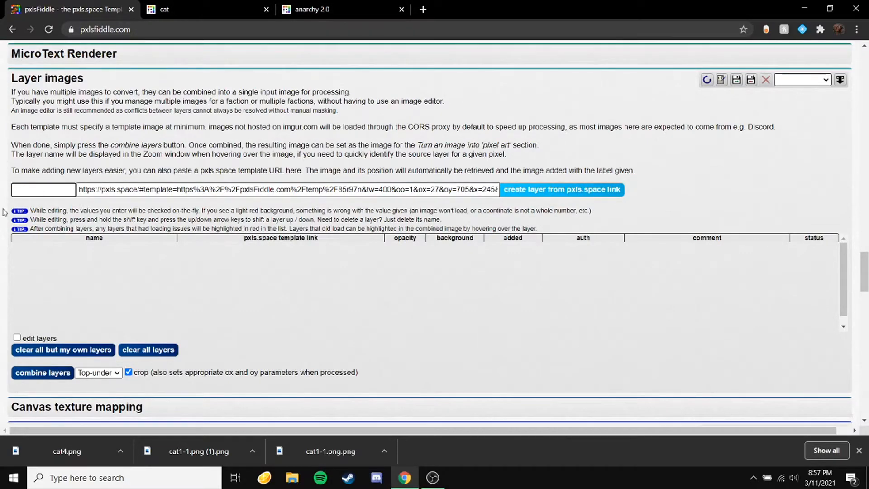
click(577, 193)
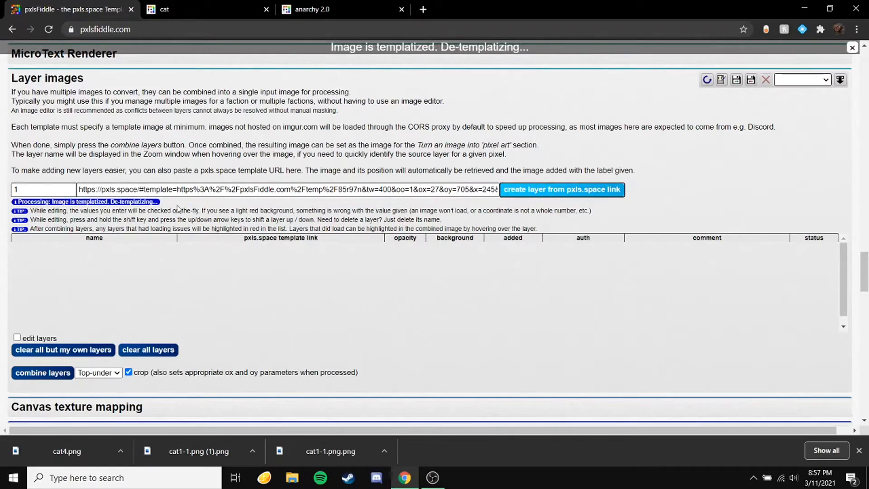
Step: Copy the cat template's pxls.space URL from its tab and add it as a second layer labelled 2
click(166, 189)
key(ctrl+a)
click(181, 9)
key(ctrl+c)
click(117, 11)
key(ctrl+v)
click(45, 190)
text(1)
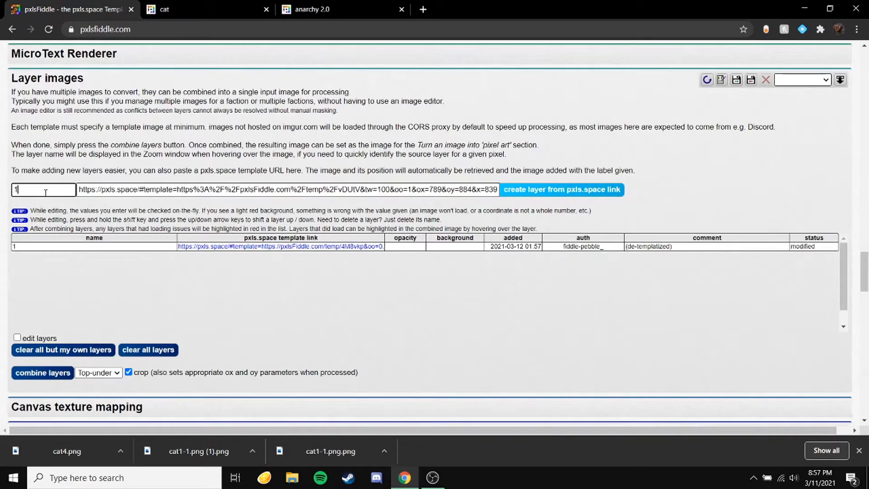
key(Return)
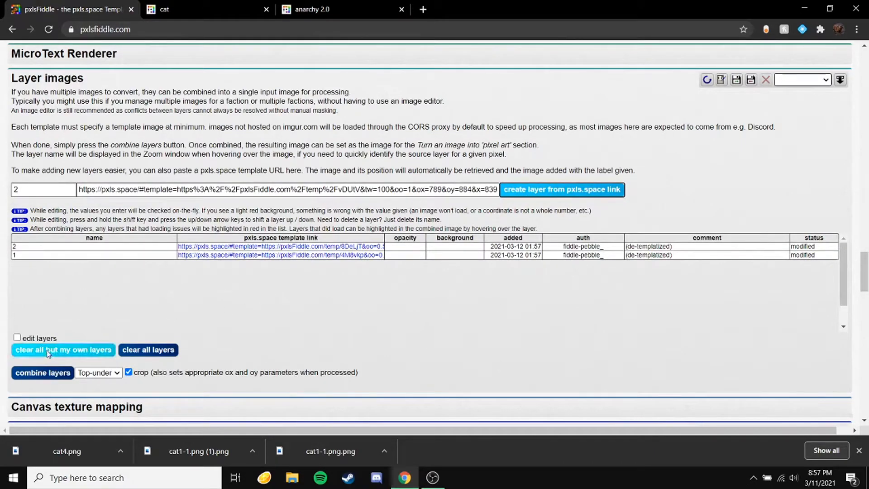
Step: Combine the two layers and send the combined image to the 'pixel art' section
click(21, 373)
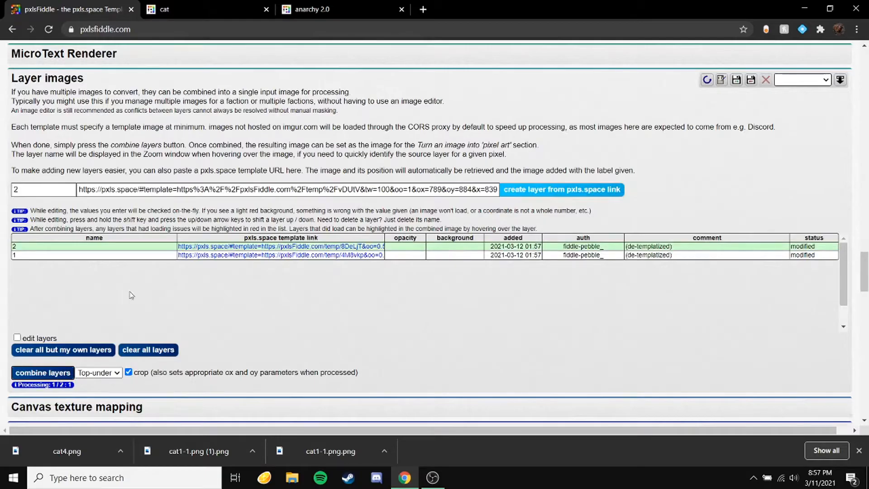
scroll(136, 300, down, 2)
scroll(74, 386, down, 5)
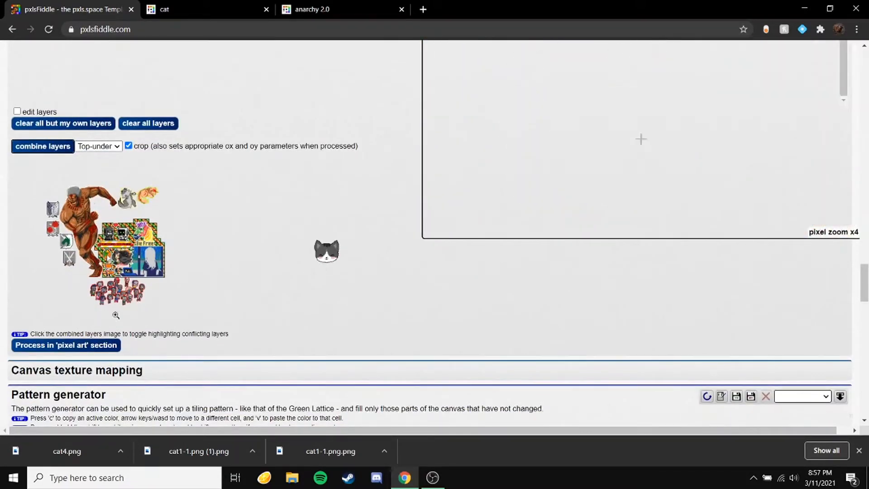
click(82, 343)
Step: Accept the custom glow template style for the combined image to upload it and generate a template link titled cat
scroll(118, 234, down, 9)
scroll(118, 234, down, 1)
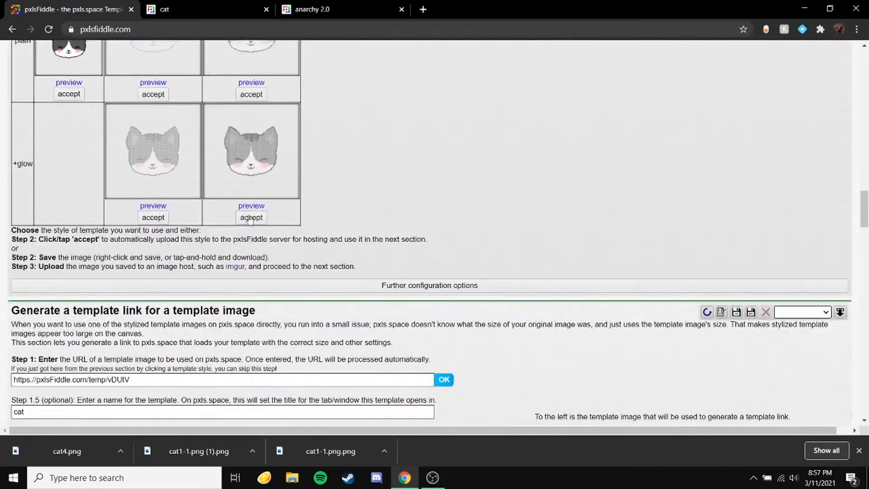
scroll(249, 220, up, 12)
click(96, 189)
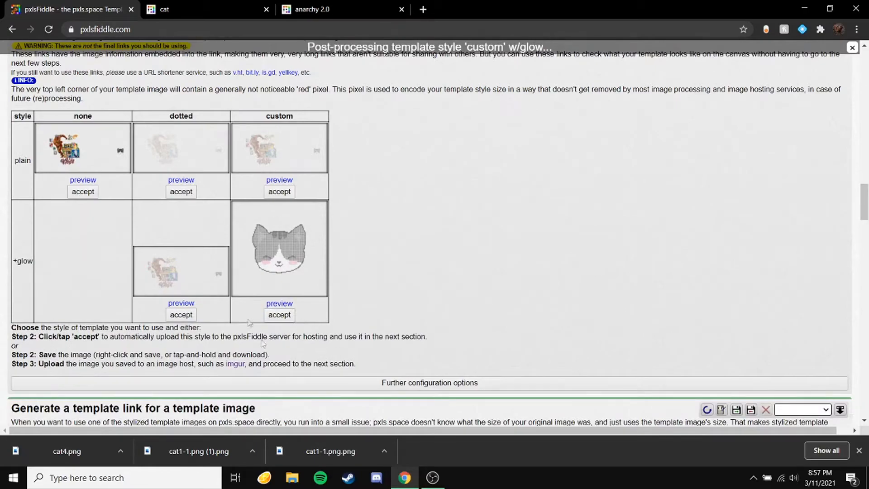
click(288, 270)
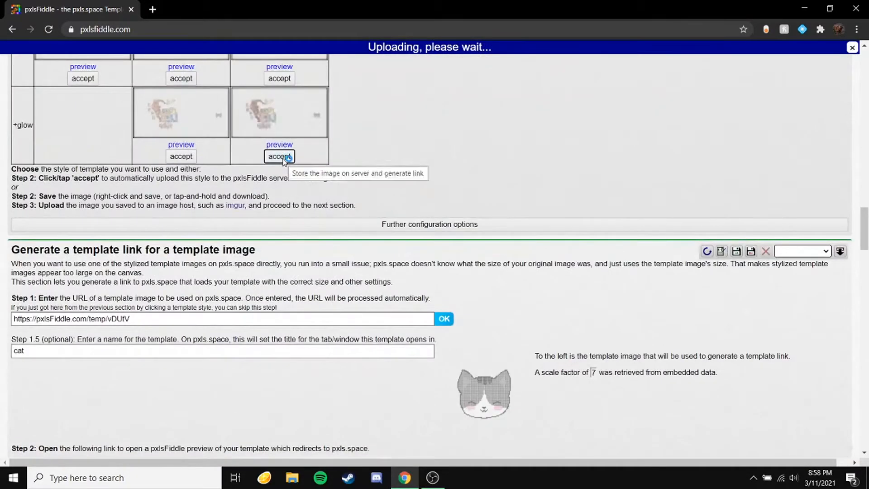
scroll(298, 158, down, 1)
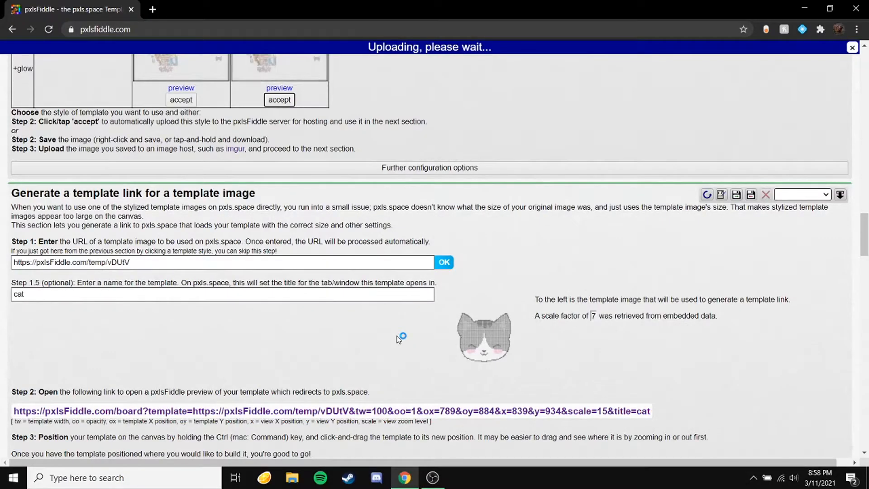
scroll(398, 338, down, 1)
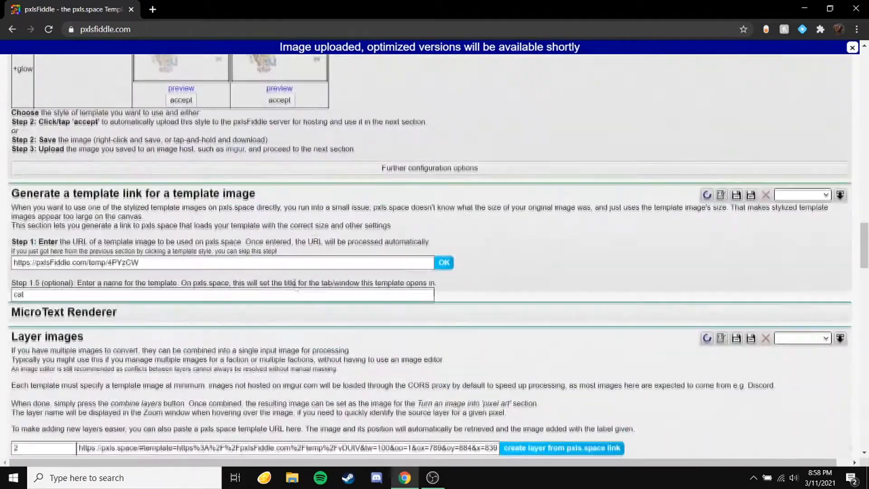
scroll(296, 288, down, 2)
click(204, 182)
scroll(258, 200, up, 3)
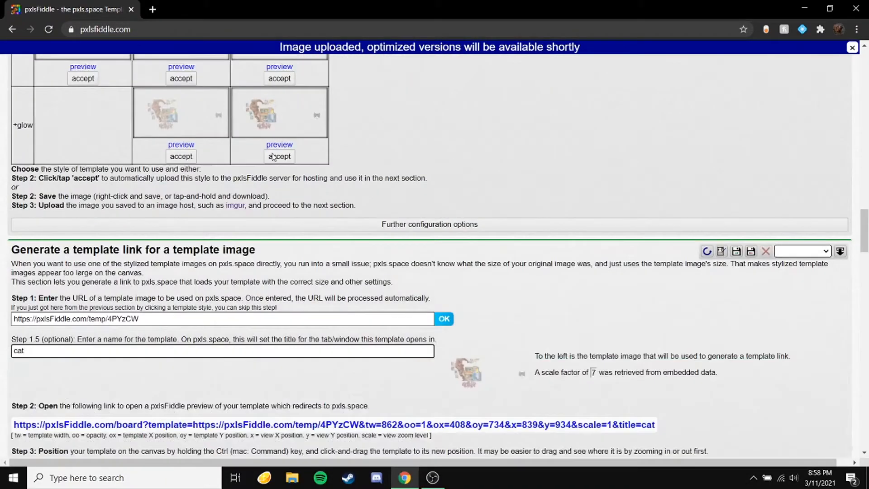
click(273, 157)
scroll(311, 317, down, 4)
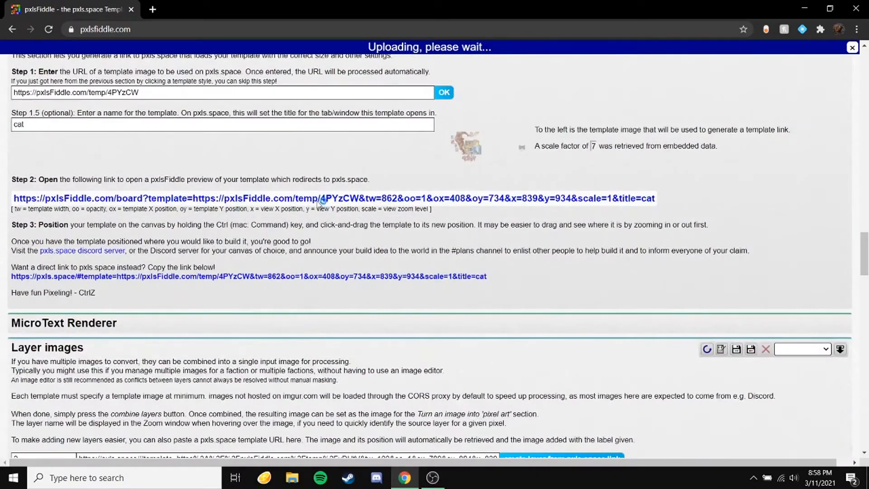
Step: Open the generated pxlsFiddle preview link on pxls.space and close the old pxlsFiddle tab
click(316, 199)
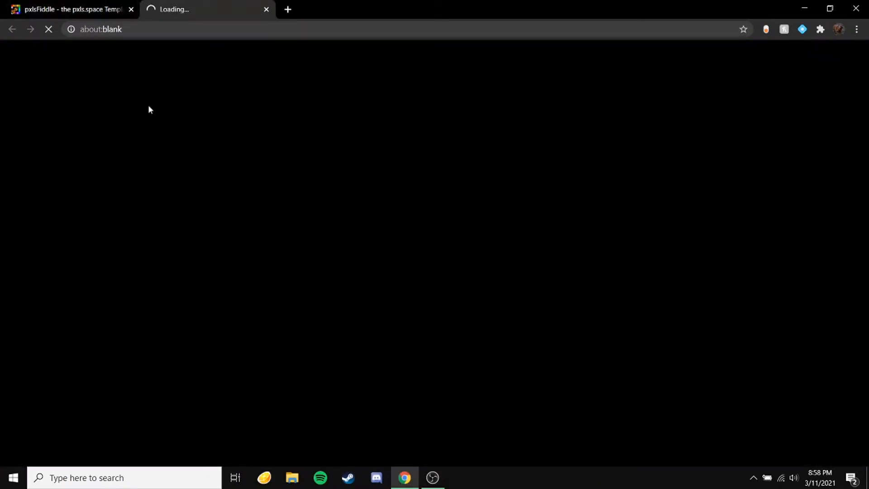
click(129, 10)
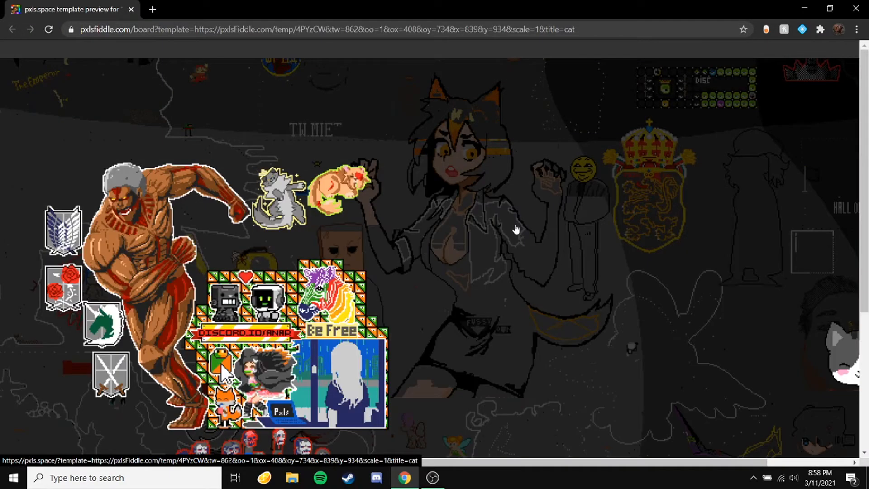
scroll(415, 207, down, 1)
click(410, 207)
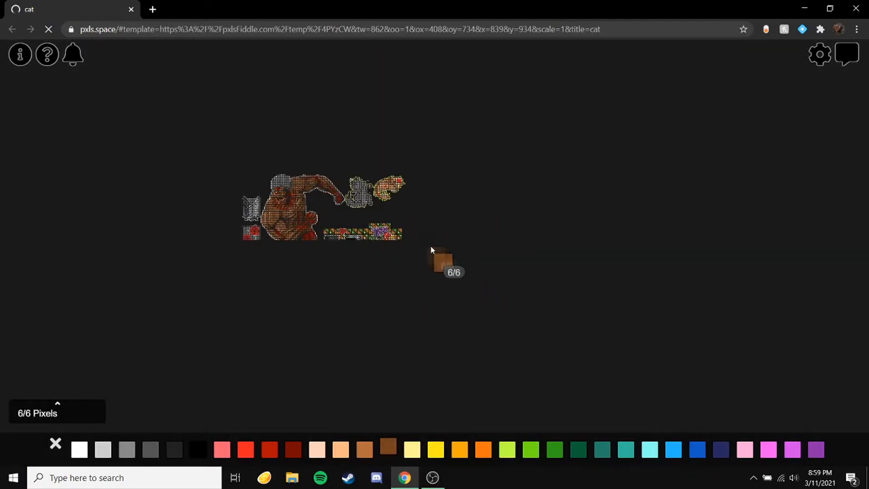
Step: Zoom and pan around the pxls.space canvas to inspect the combined template overlay and the cat's placement
scroll(431, 249, down, 1)
scroll(305, 229, up, 1)
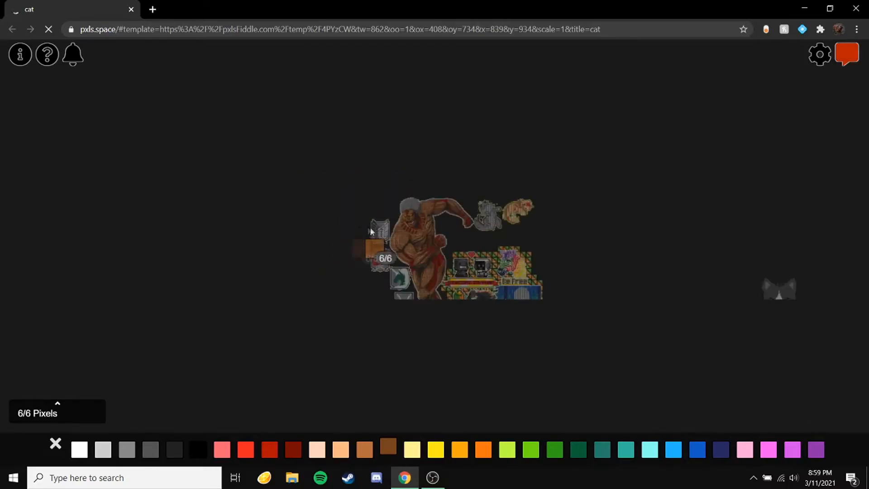
scroll(781, 319, up, 2)
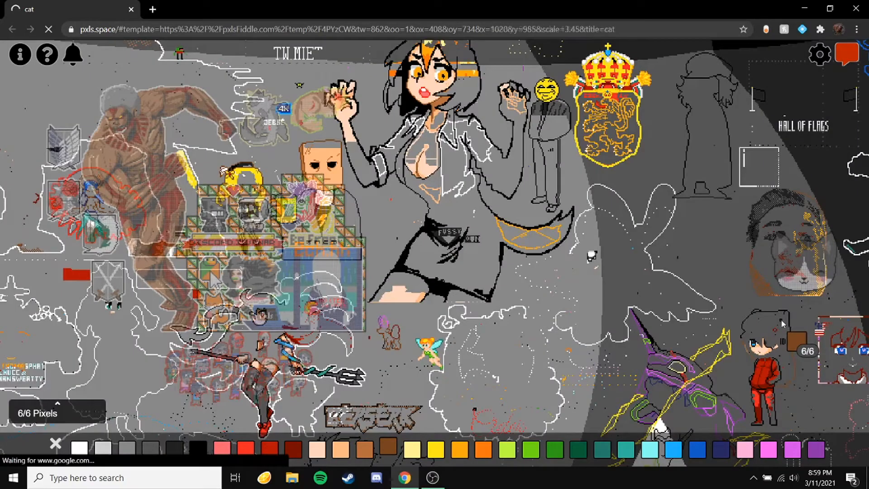
scroll(548, 245, down, 2)
drag(384, 258, 127, 230)
scroll(145, 176, up, 4)
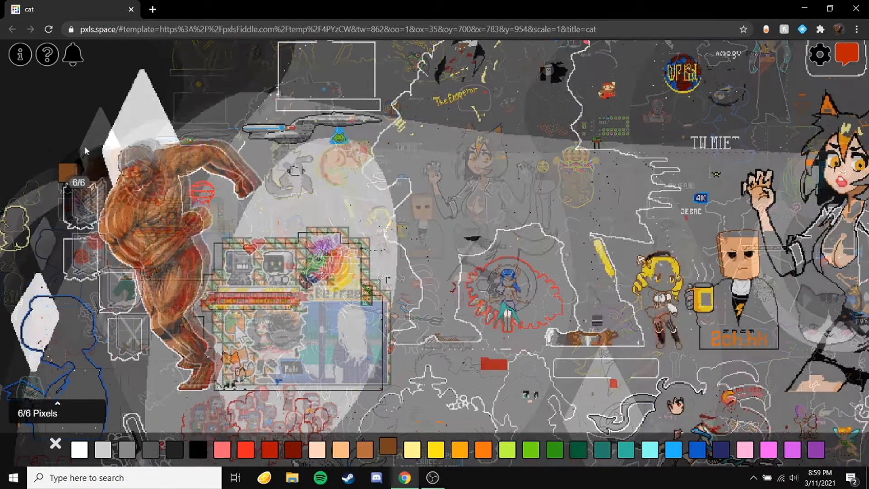
scroll(425, 241, down, 4)
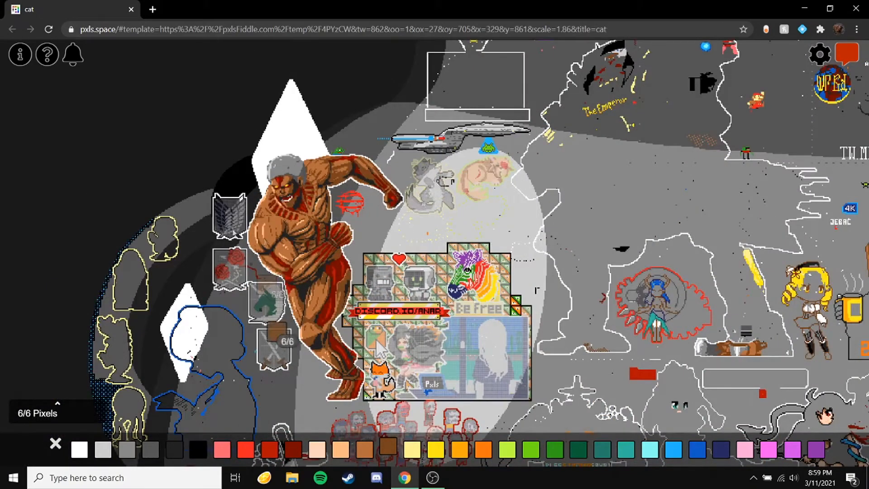
scroll(226, 229, down, 2)
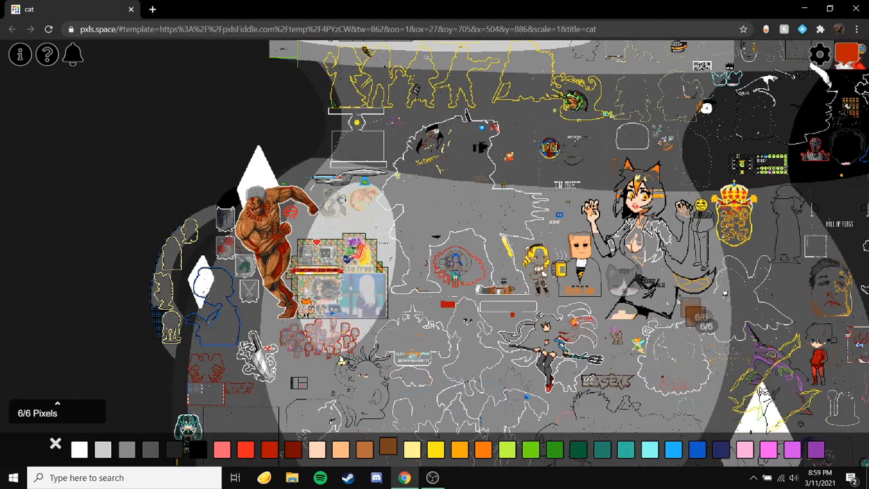
scroll(594, 286, up, 3)
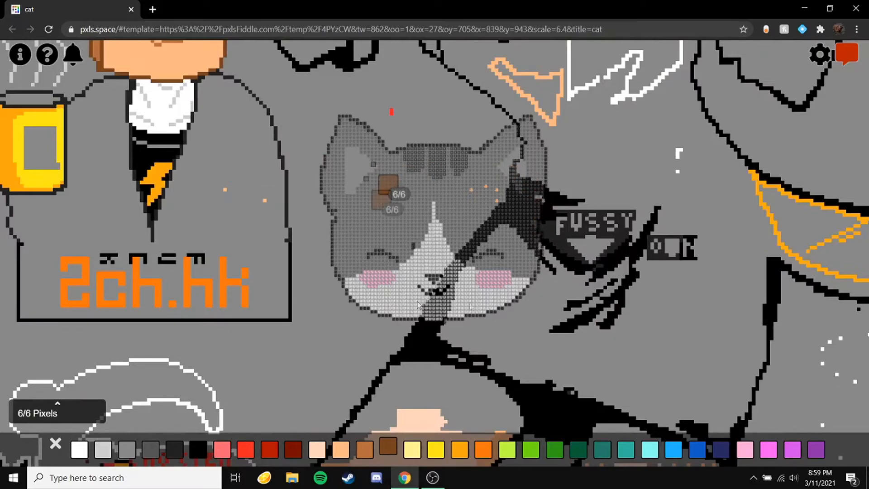
scroll(528, 199, down, 4)
scroll(188, 239, up, 1)
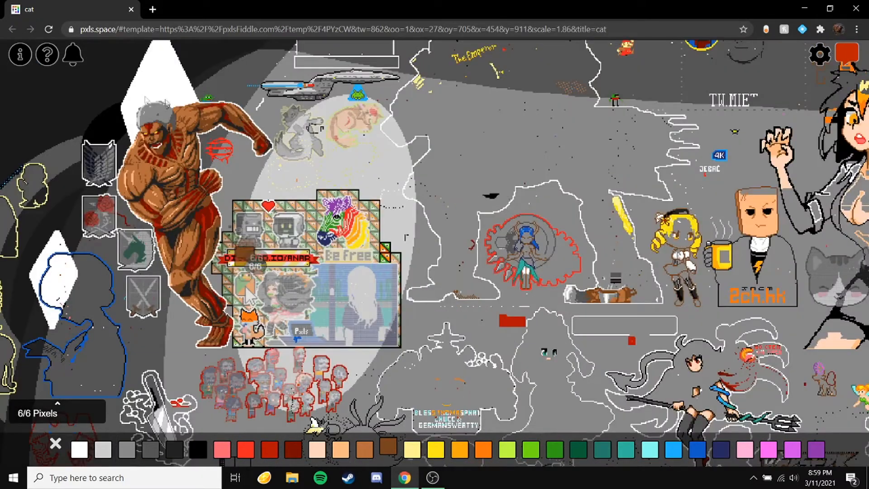
scroll(198, 223, down, 1)
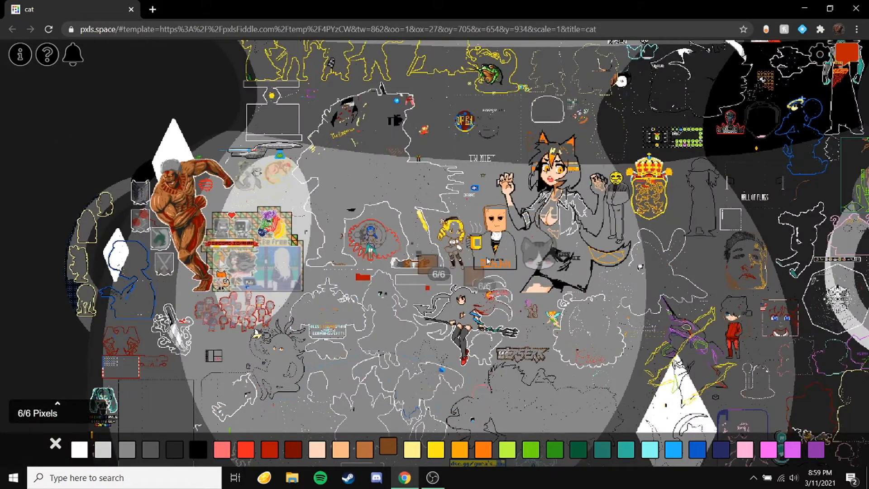
Step: Open a new tab, search for pxls fidle, open pxlsFiddle and scroll to the Layer images section
click(153, 9)
click(131, 9)
text(p)
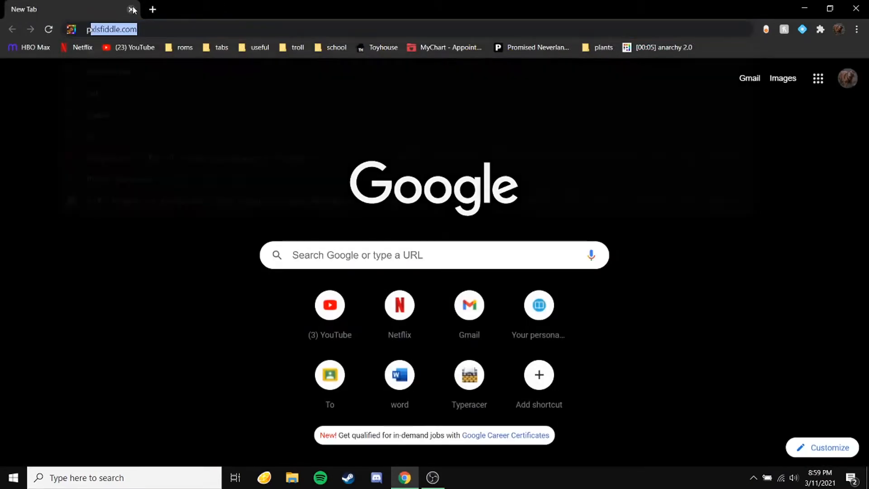
text(xls fidle)
key(Return)
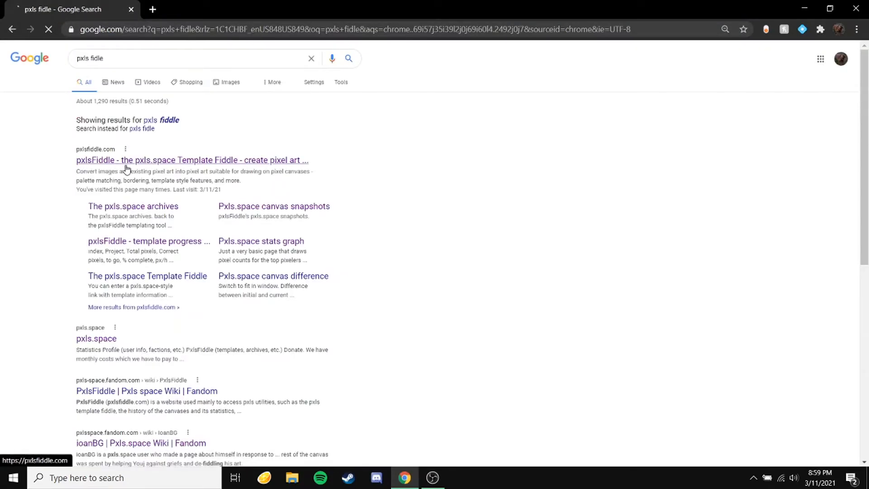
click(125, 165)
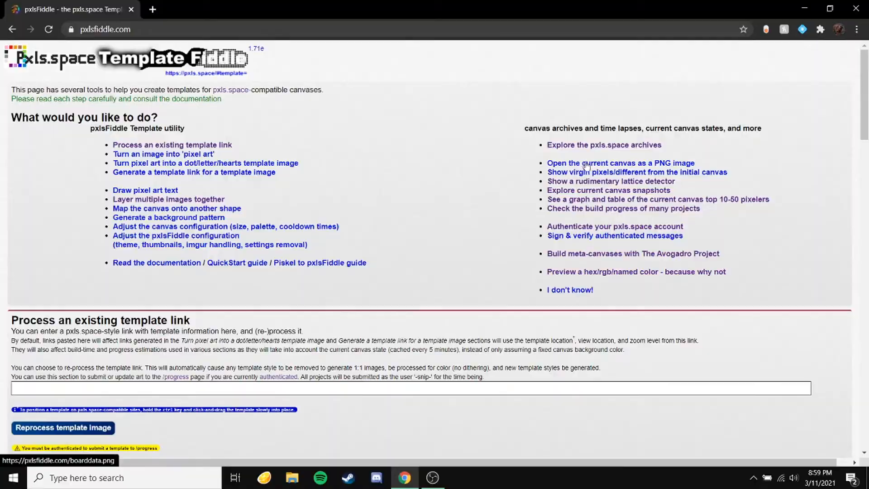
scroll(279, 283, down, 20)
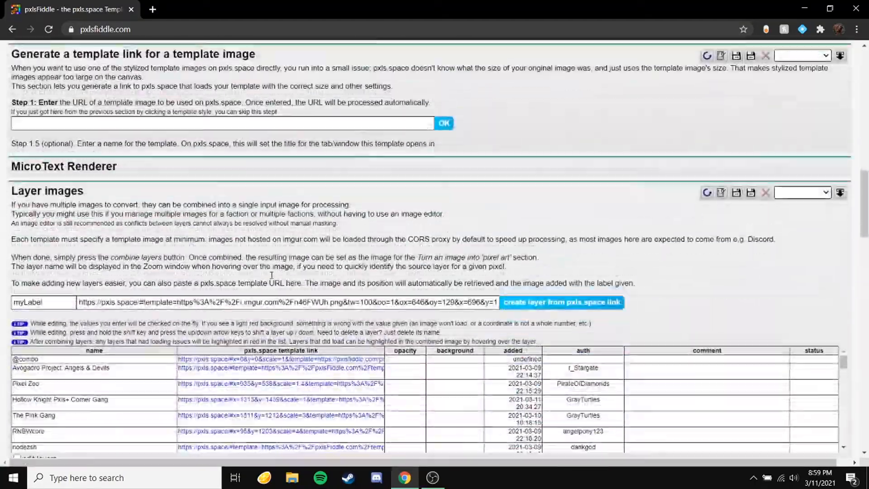
scroll(333, 291, up, 20)
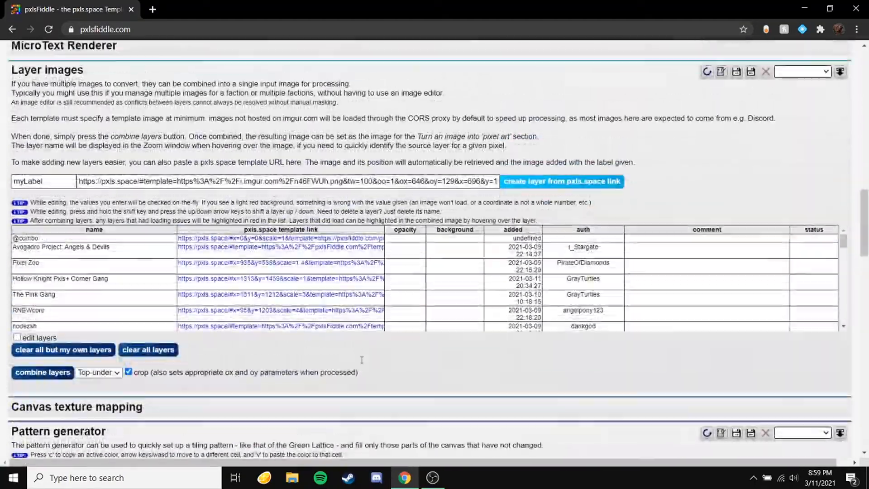